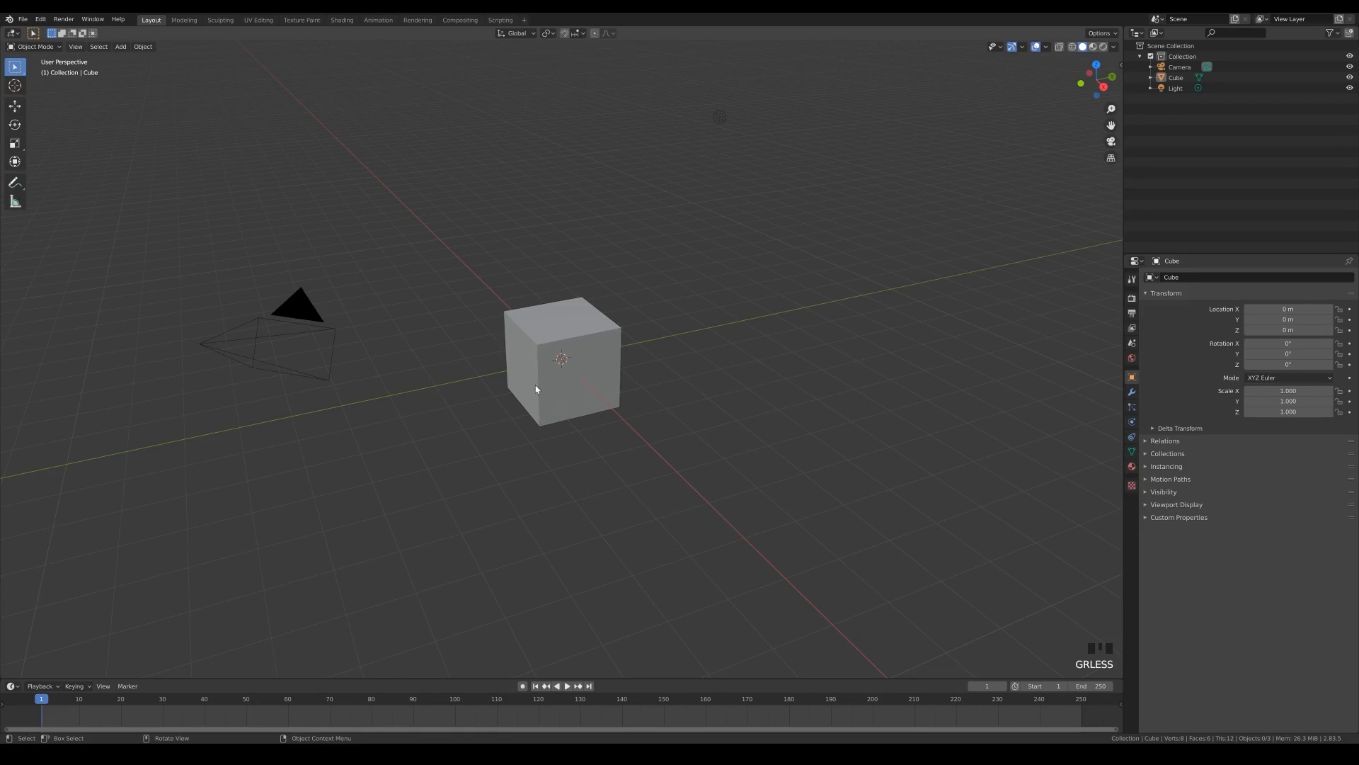
- Subdivide the cube twice in Edit Mode and display its wireframe in Object Mode
scroll(536, 389, "up", 4)
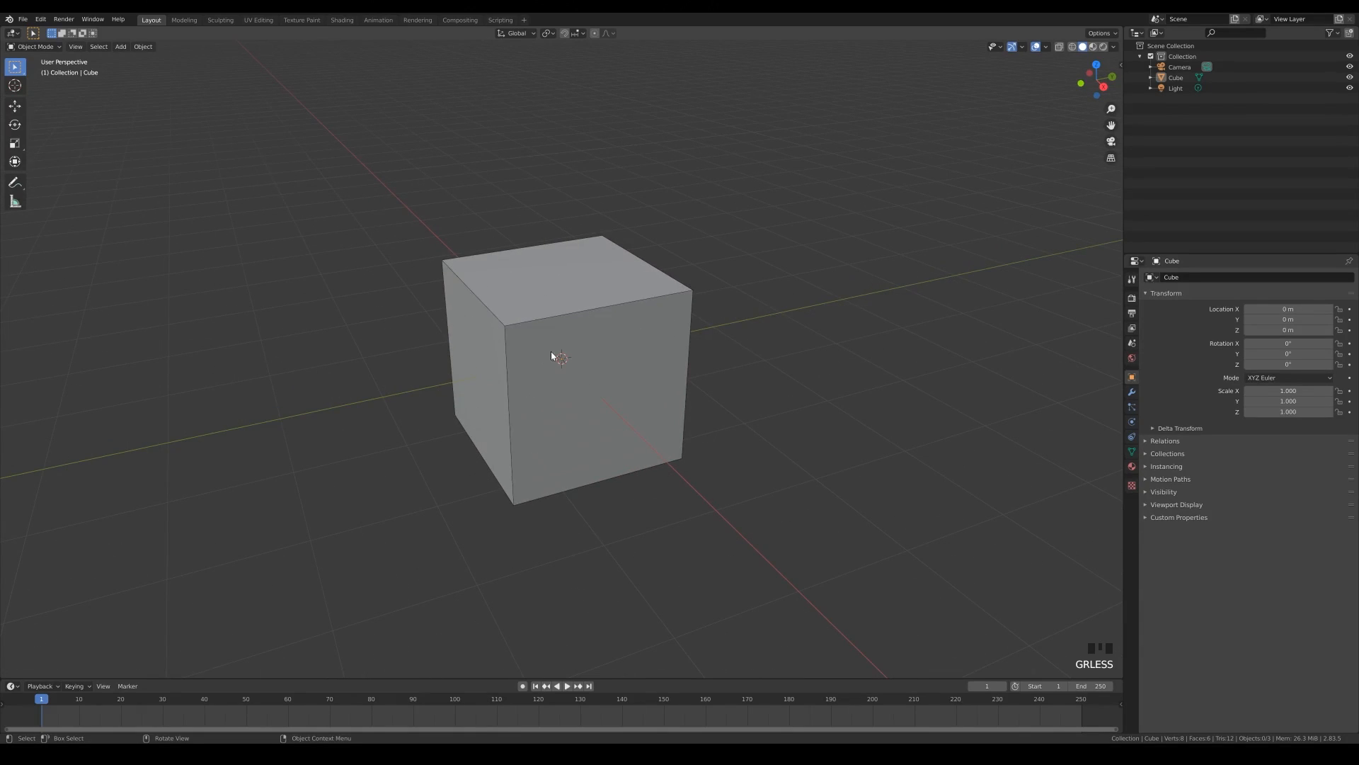
scroll(552, 355, "down", 2)
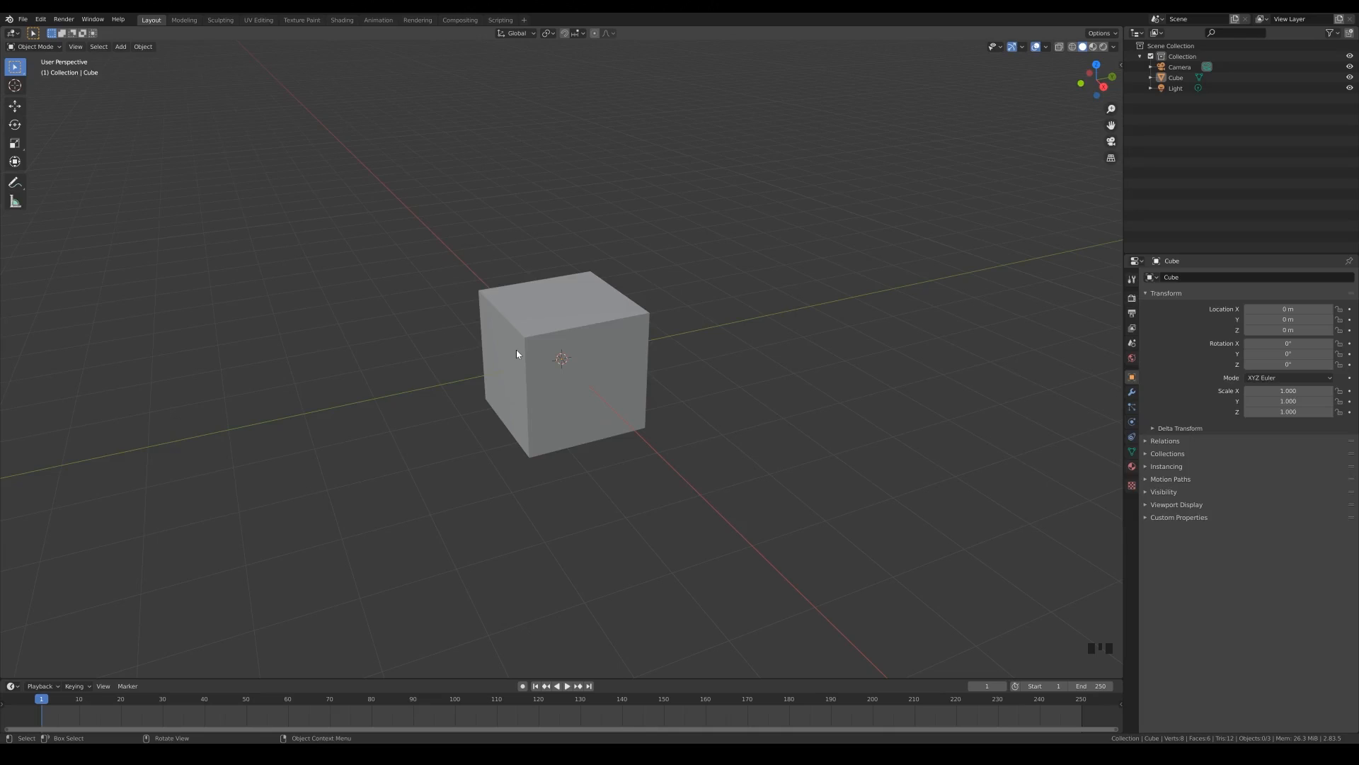
left_click(594, 337)
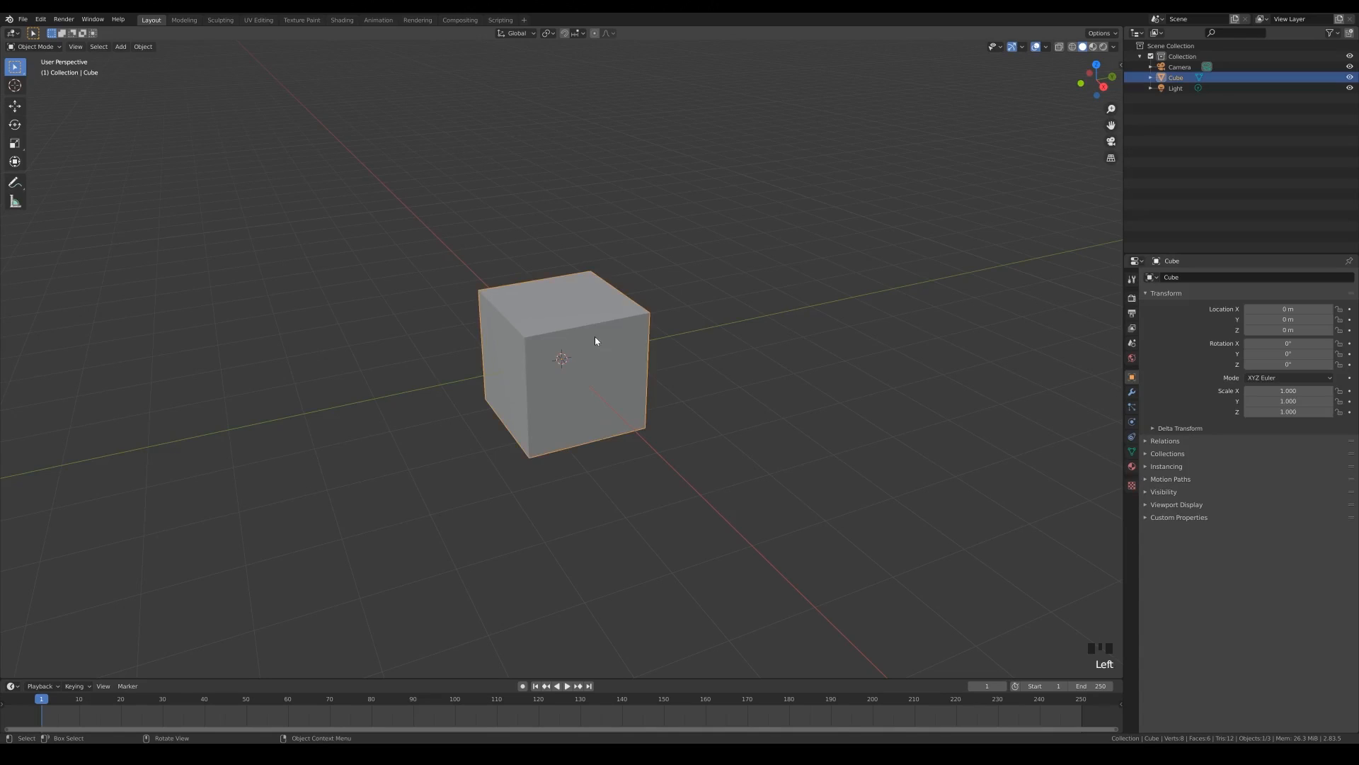
key("Tab")
right_click(593, 363)
left_click(593, 361)
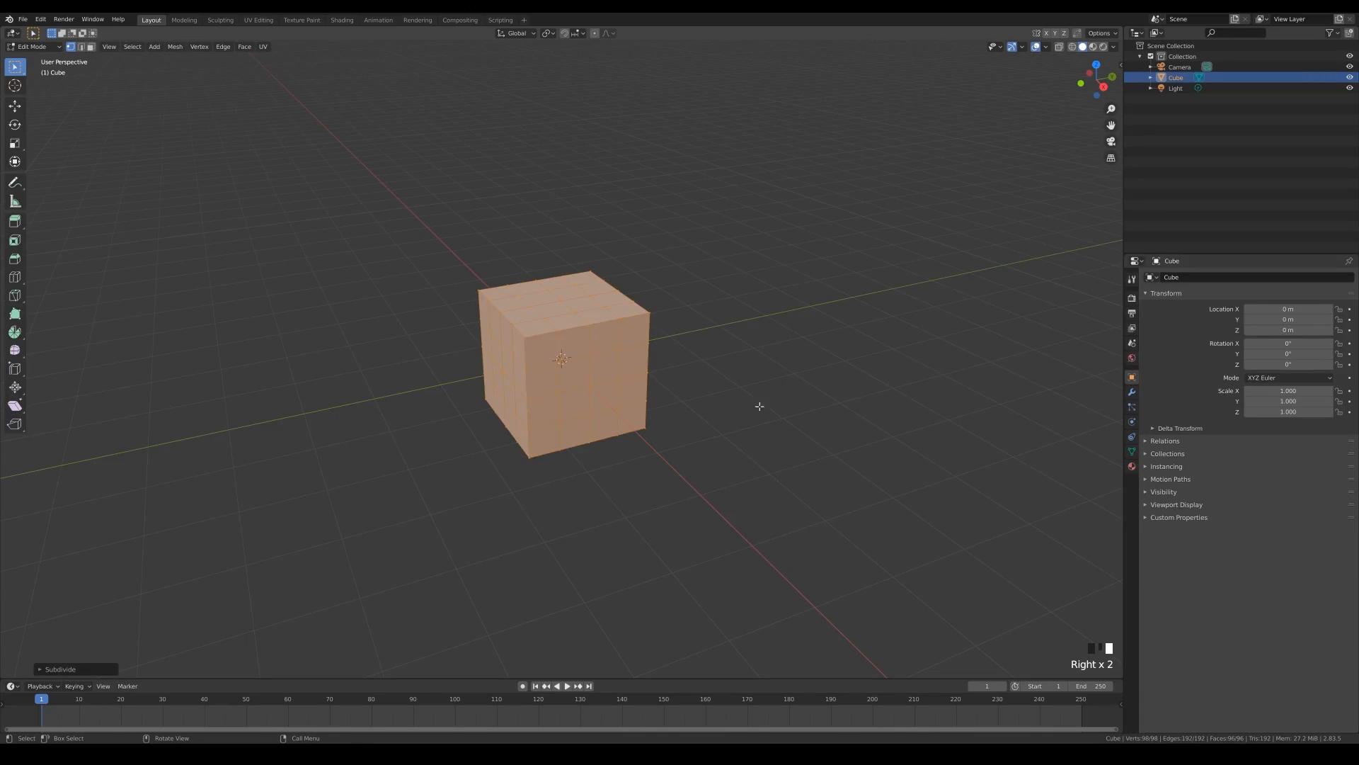
key("Tab")
key("less")
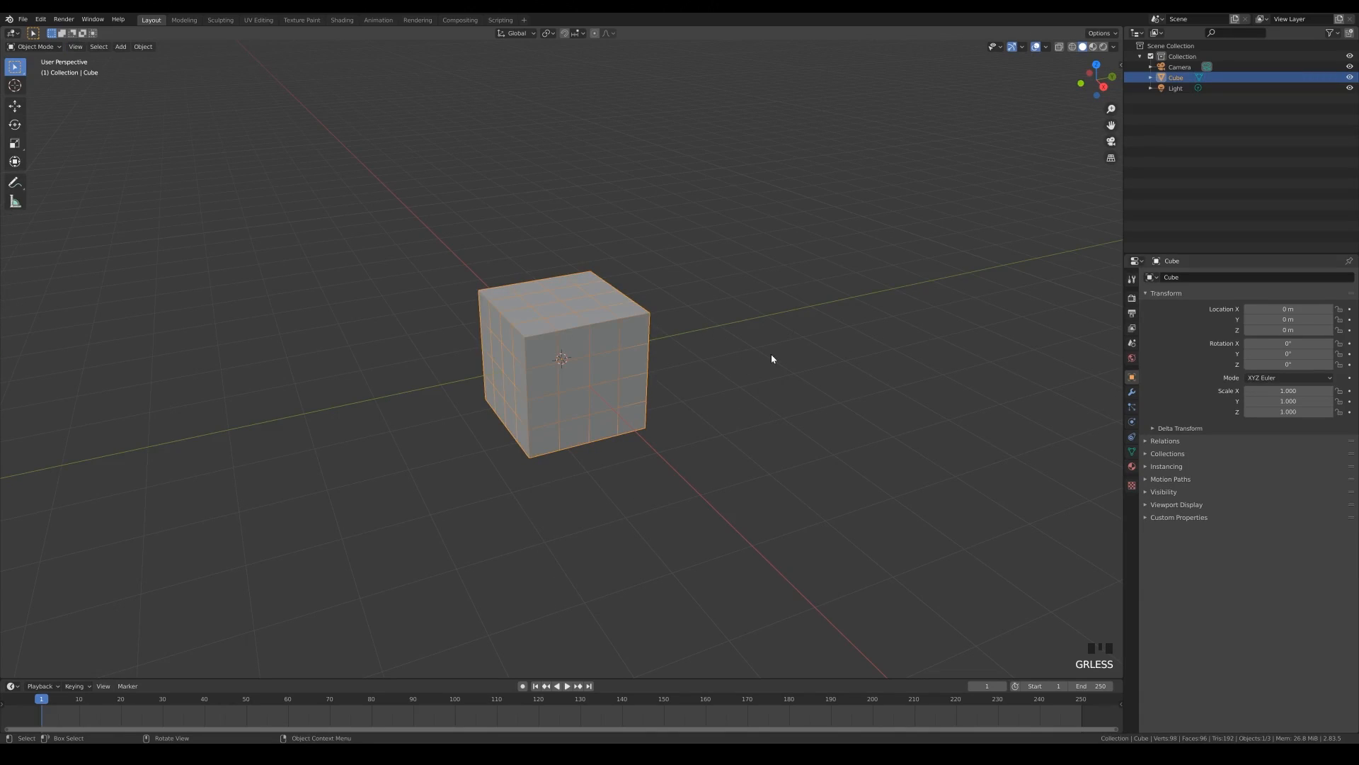
key("less")
- Add the viewport's Wireframe overlay option to Quick Favorites, leaving the overlay switched on
left_click(1047, 47)
left_click(1046, 47)
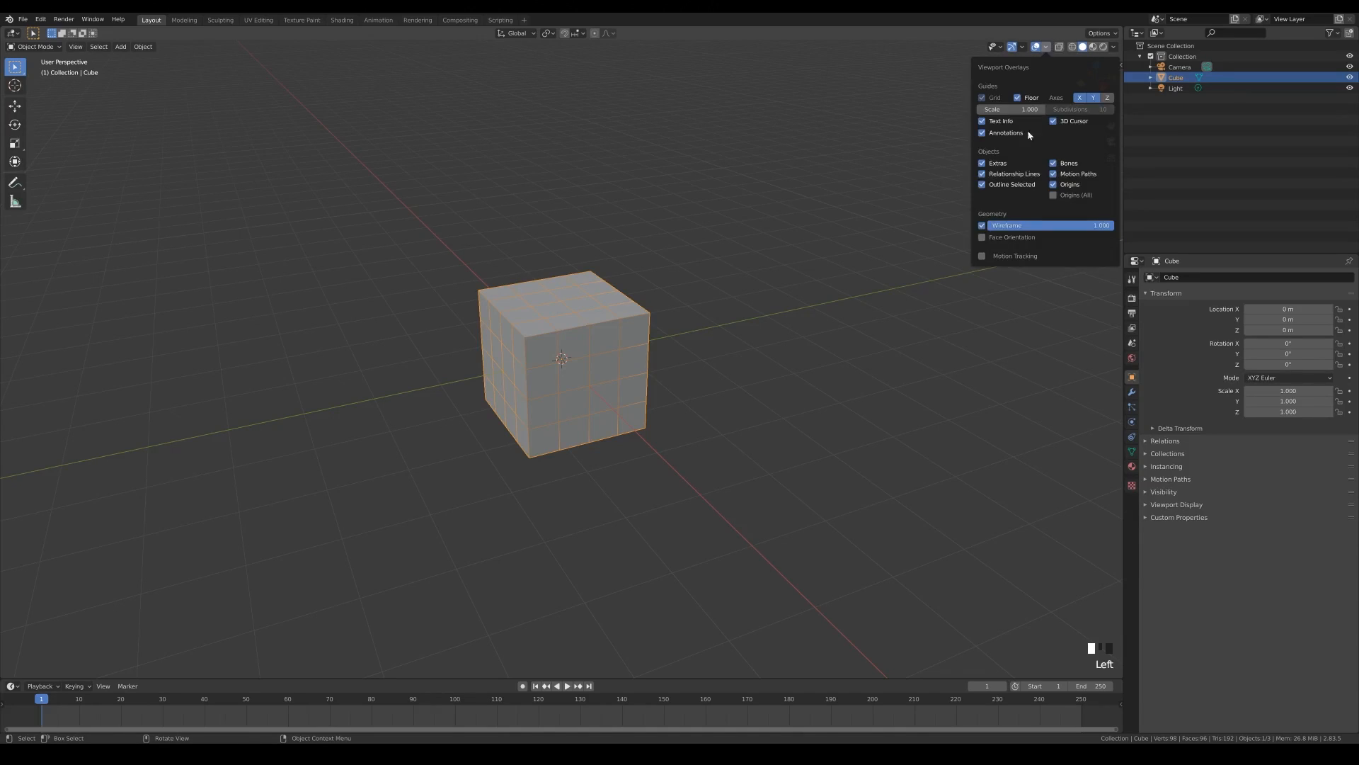
left_click(983, 226)
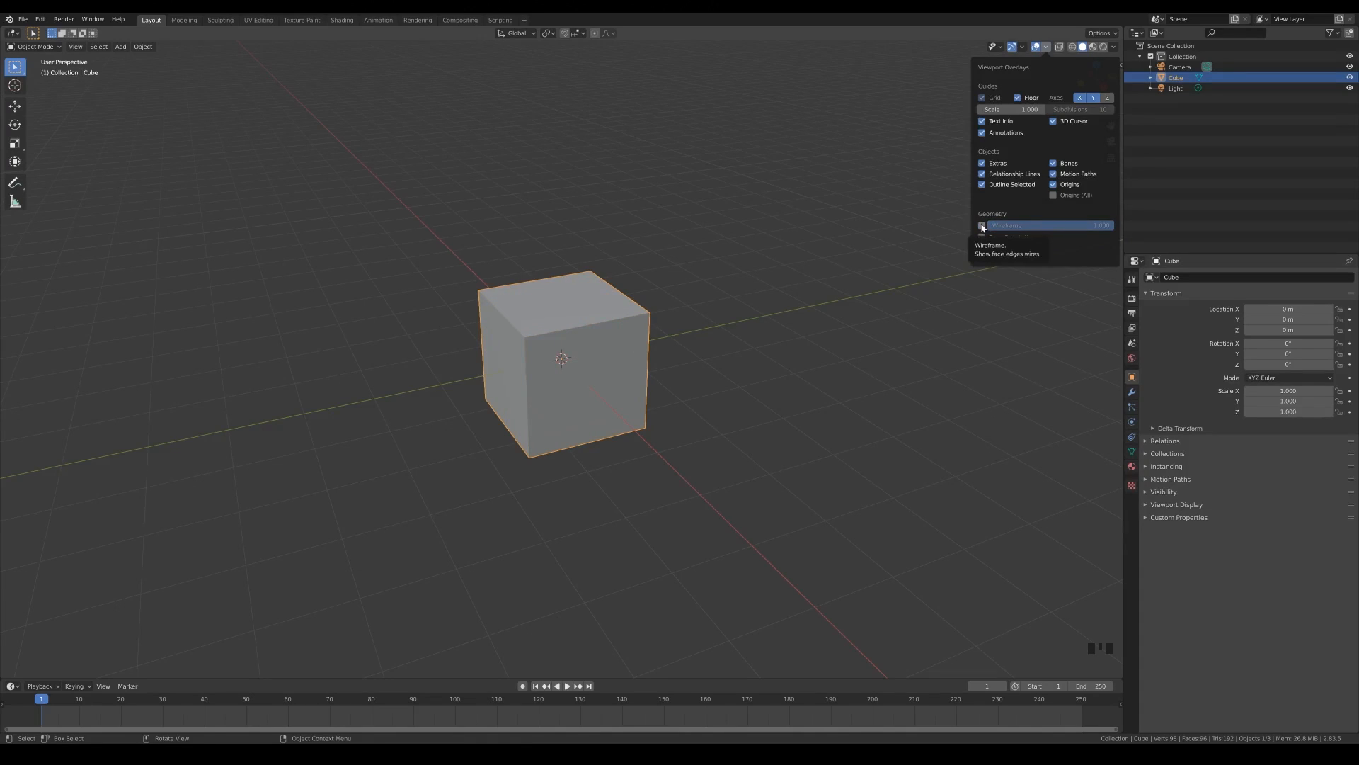
left_click(983, 225)
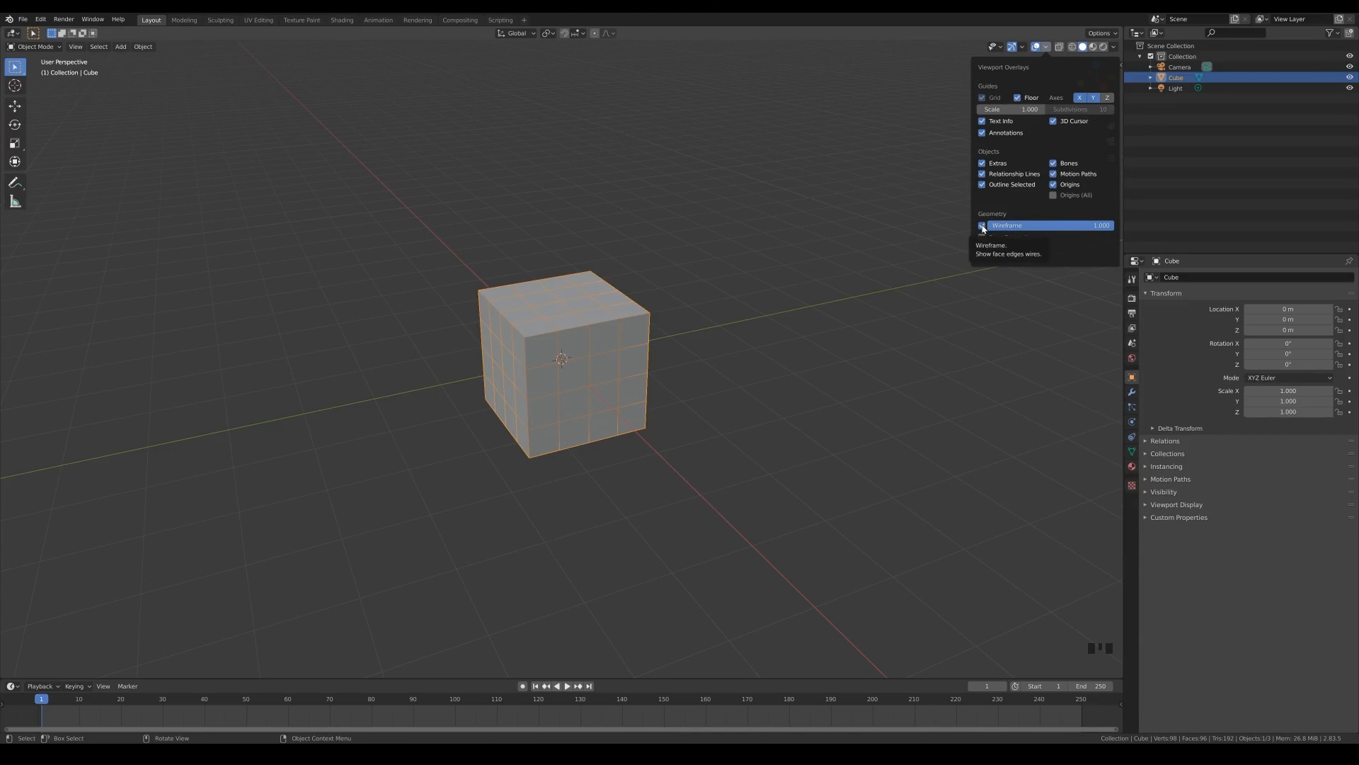
right_click(983, 226)
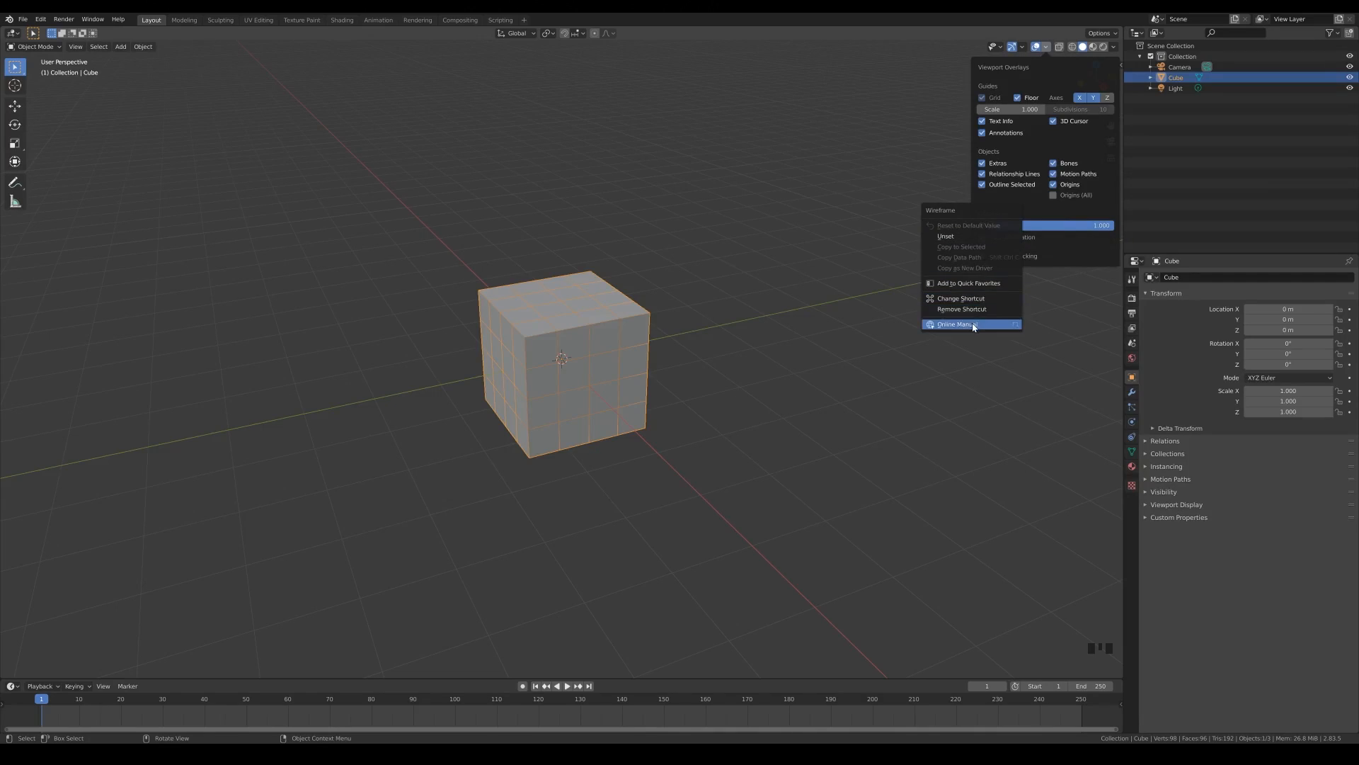
left_click(962, 286)
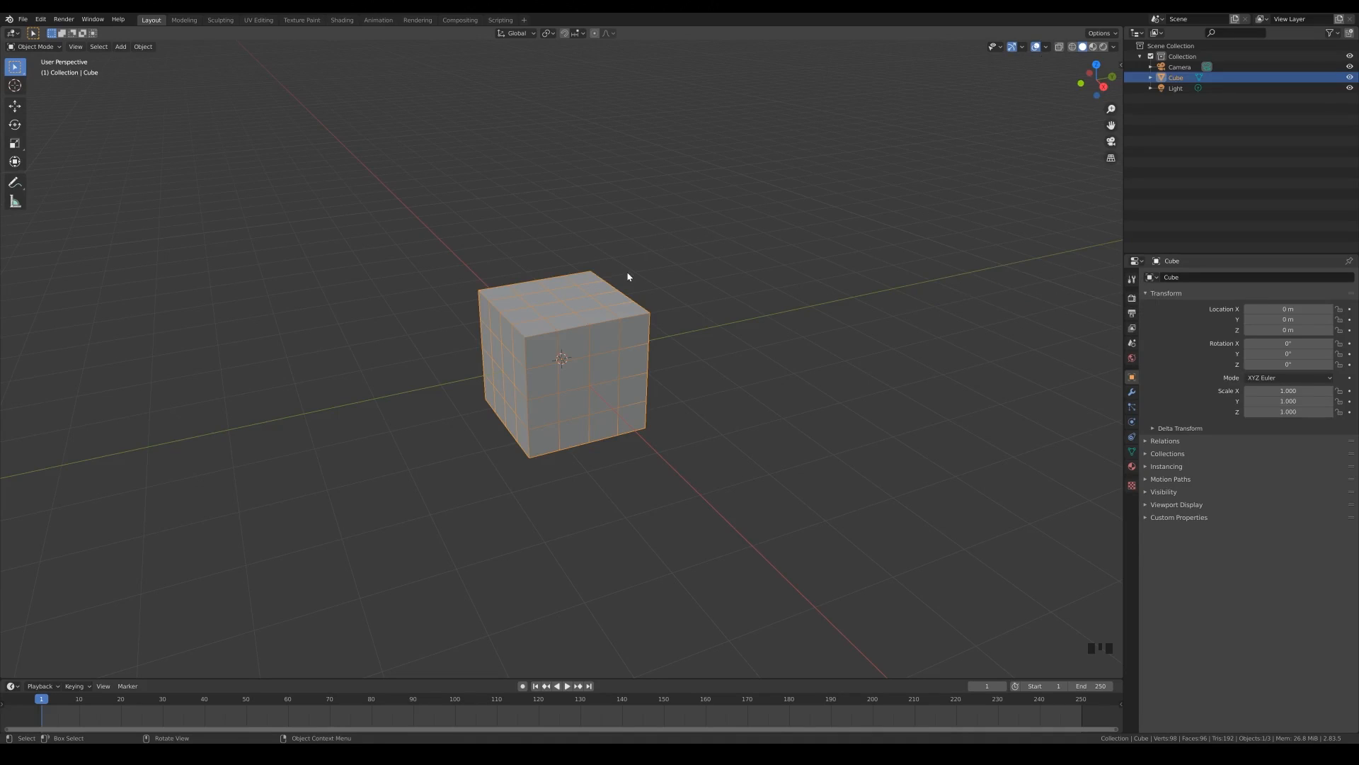
- Toggle the wireframe overlay off and back on from Quick Favorites
key("q")
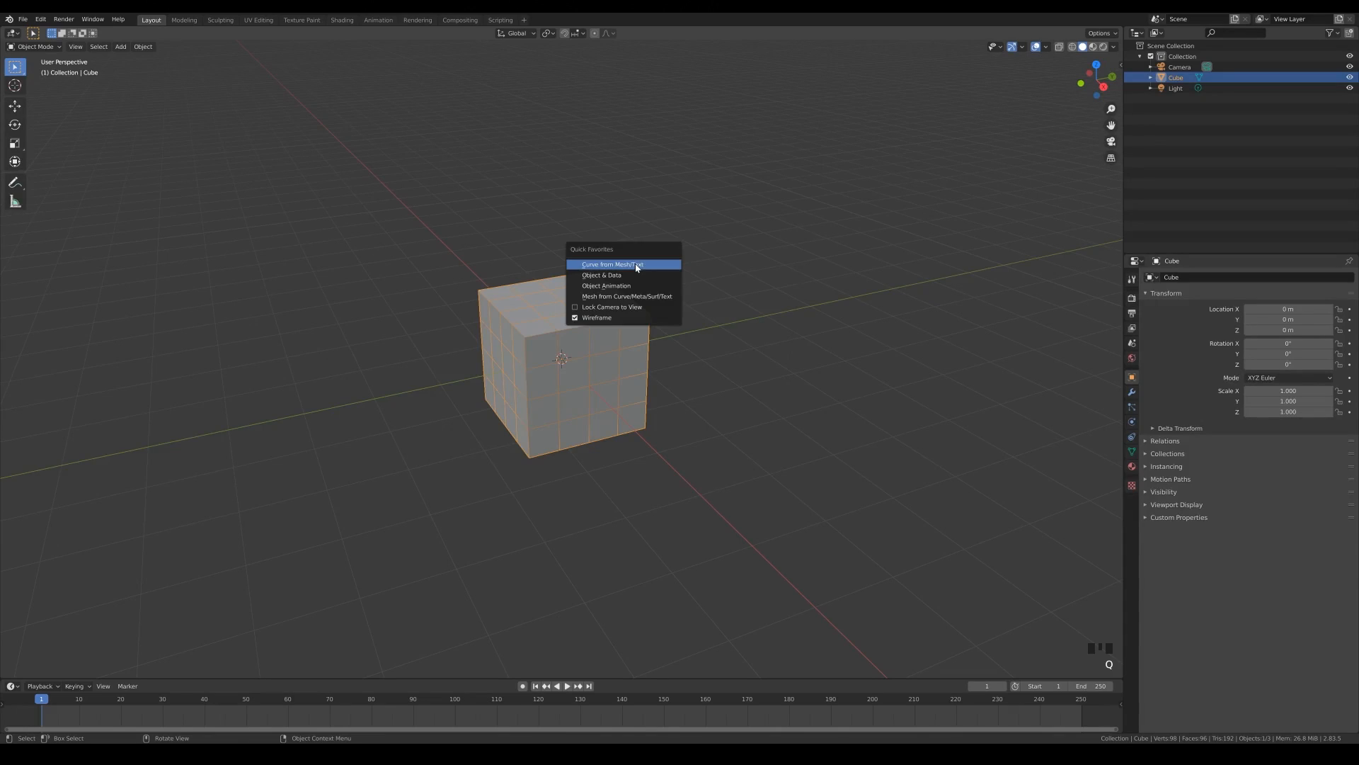
left_click(588, 320)
key("q")
left_click(553, 322)
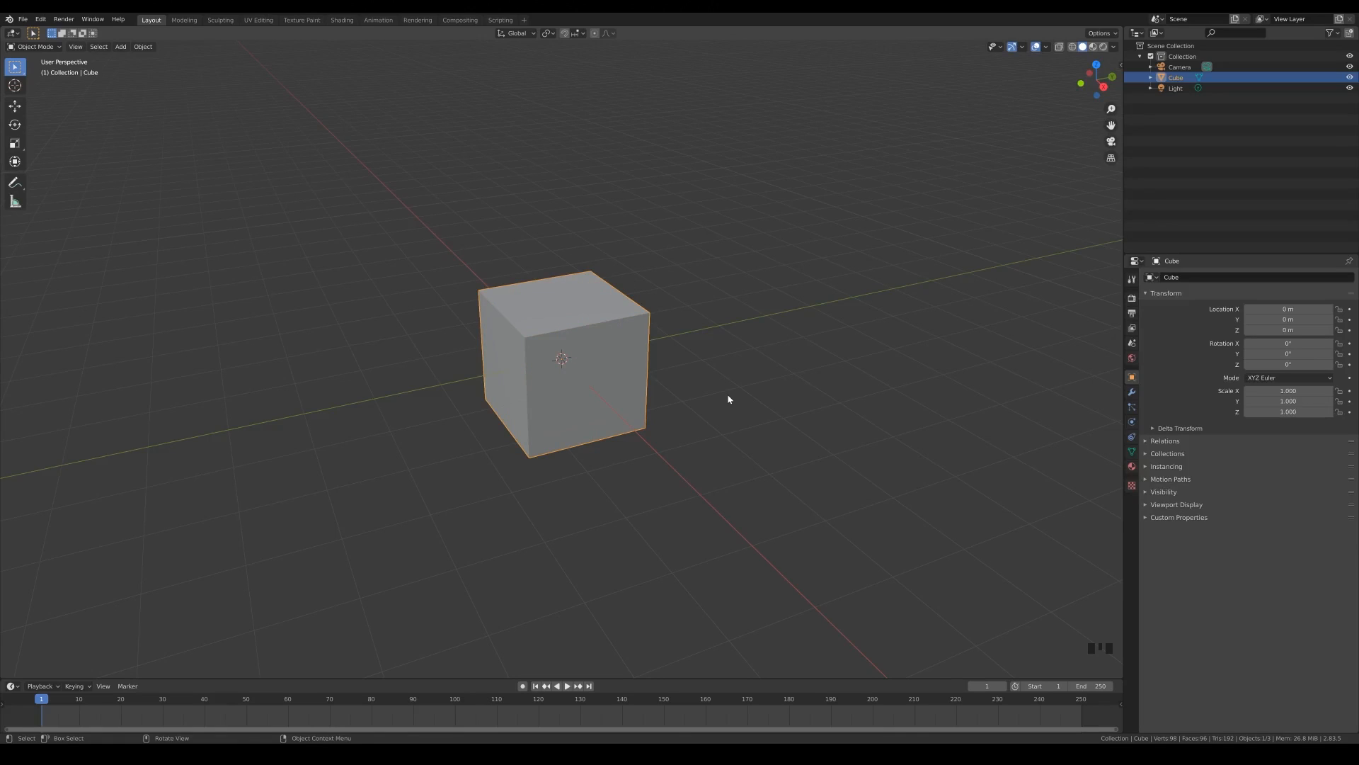
key("q")
left_click(682, 399)
key("q")
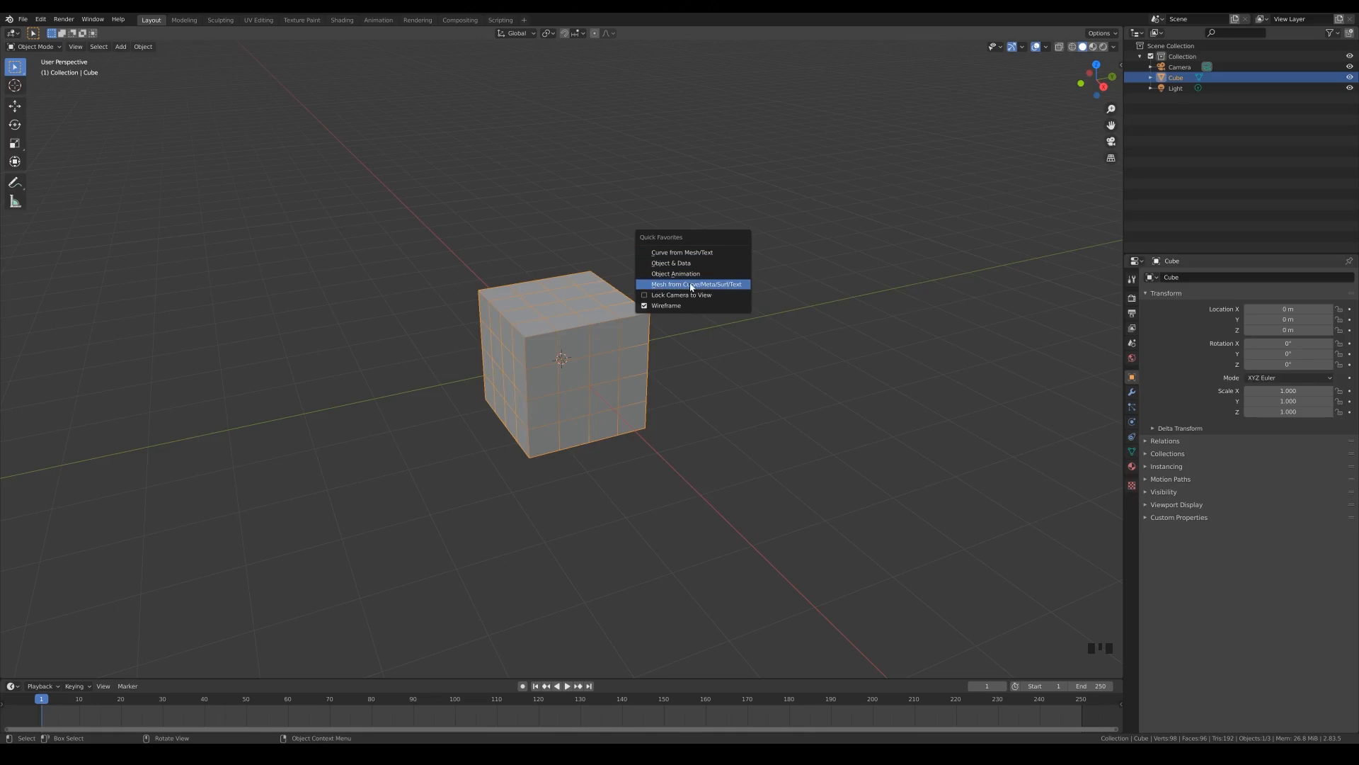
left_click(695, 395)
- Add a single-vertex mesh object to the scene
key("shift+a")
key("shift+a")
mouse_move(652, 243)
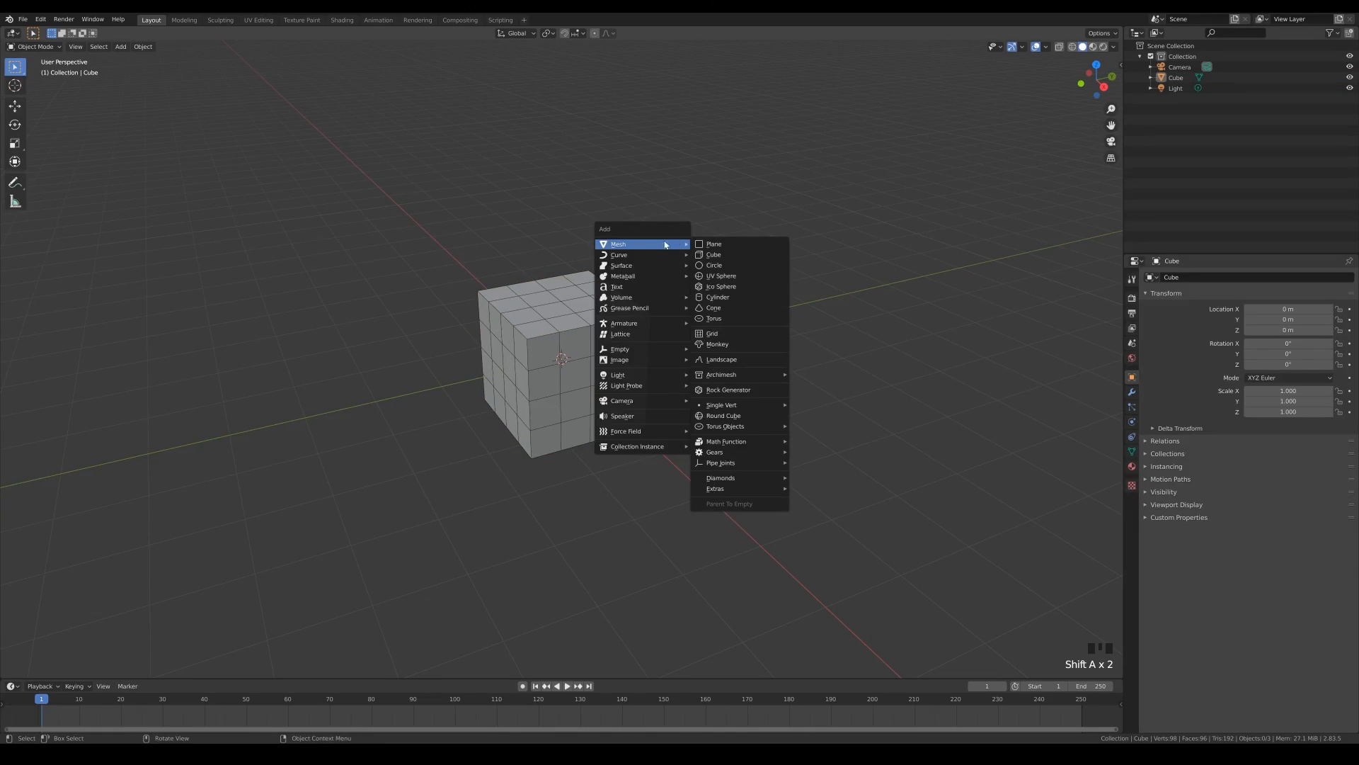
mouse_move(779, 409)
left_click(832, 404)
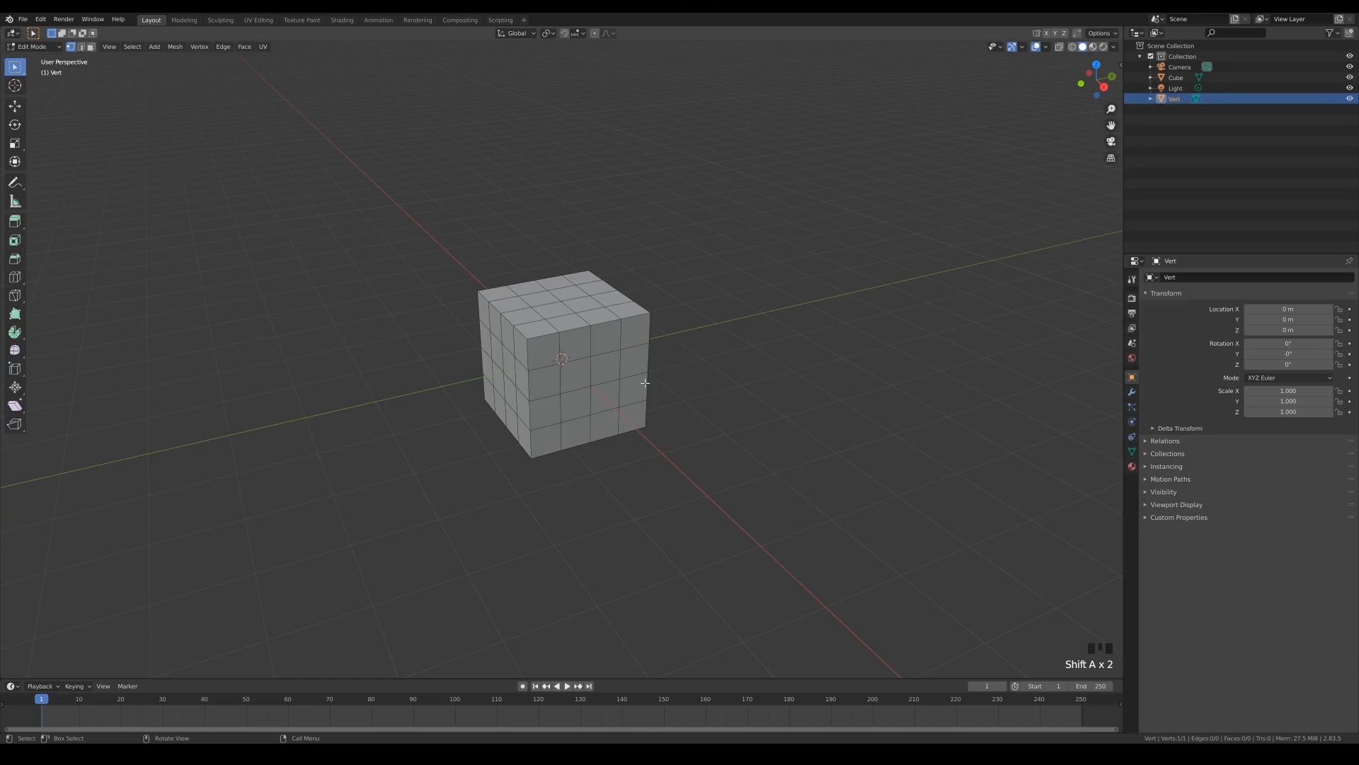
- Move the vertex beside the cube, extrude it into an open arc of four edges, and return to Object Mode
key("g")
left_click(723, 395)
right_click(734, 322, "ctrl")
right_click(805, 359, "ctrl")
right_click(794, 478, "ctrl")
key("Tab")
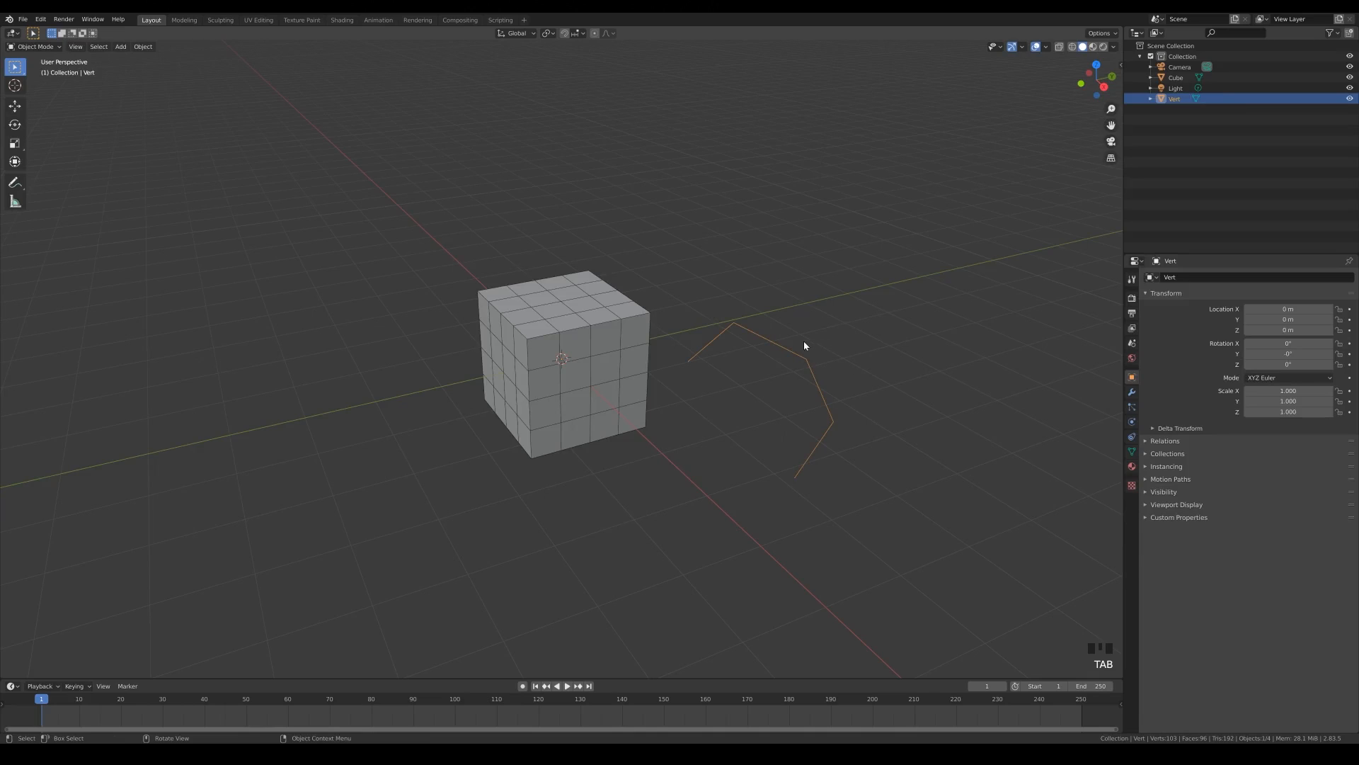
- Convert the edge chain to a curve using Quick Favorites and set its bevel depth to 0.09 m
key("q")
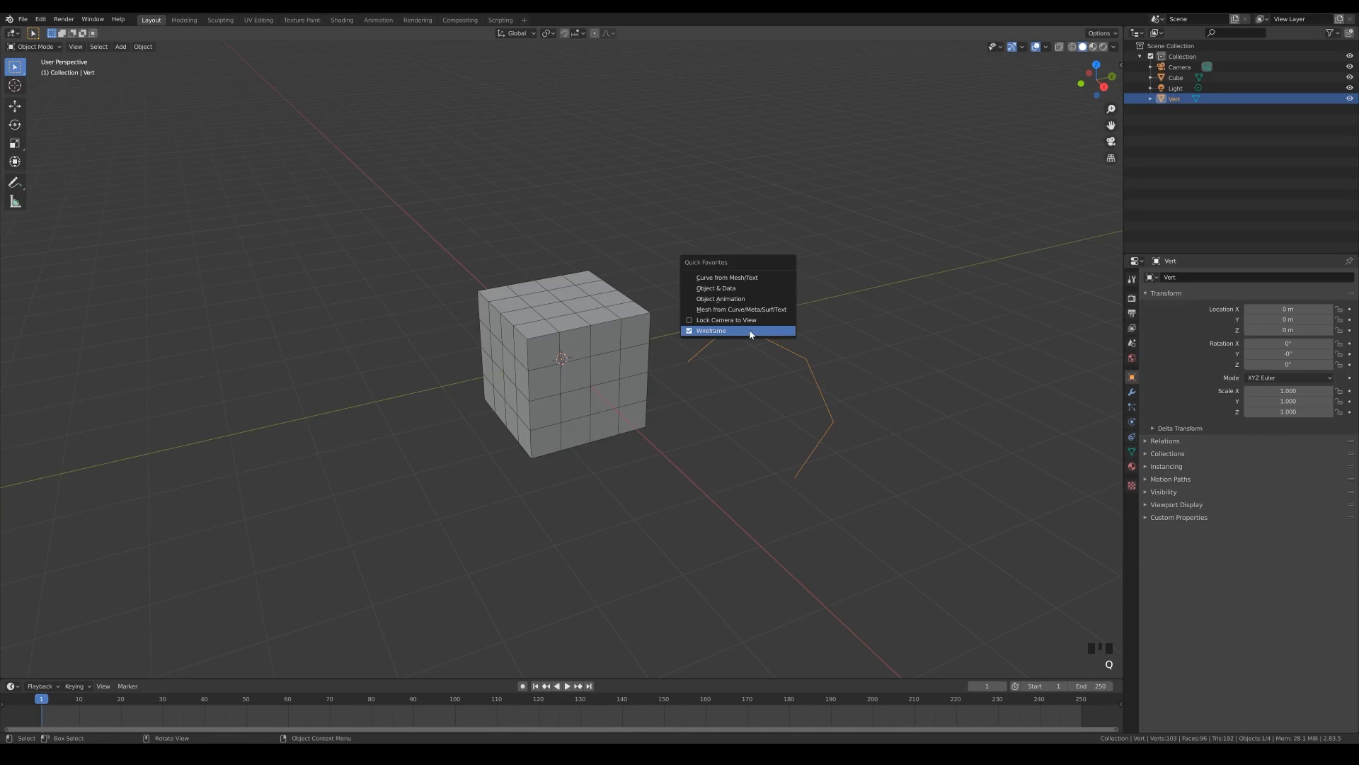
left_click(728, 281)
left_click(1132, 436)
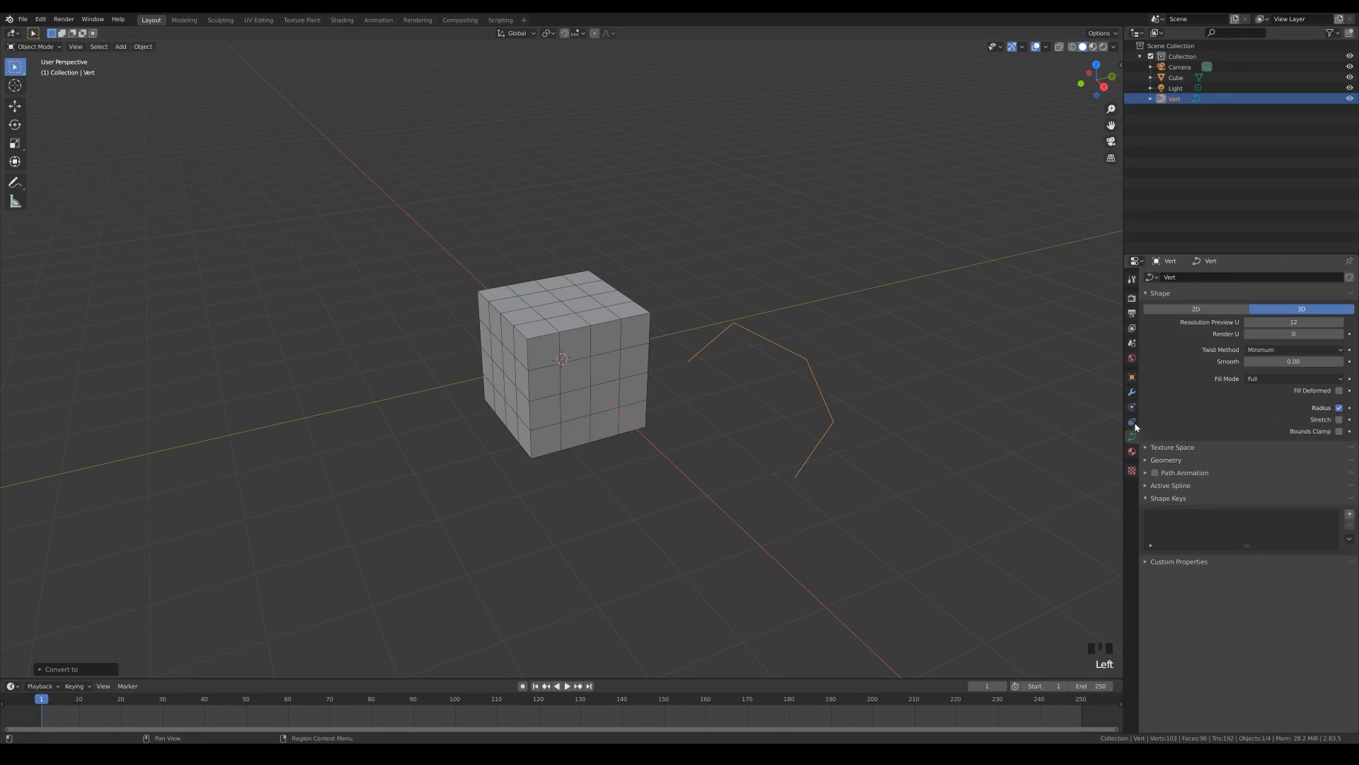
left_click(1162, 461)
left_click_drag(1285, 542, 1300, 542)
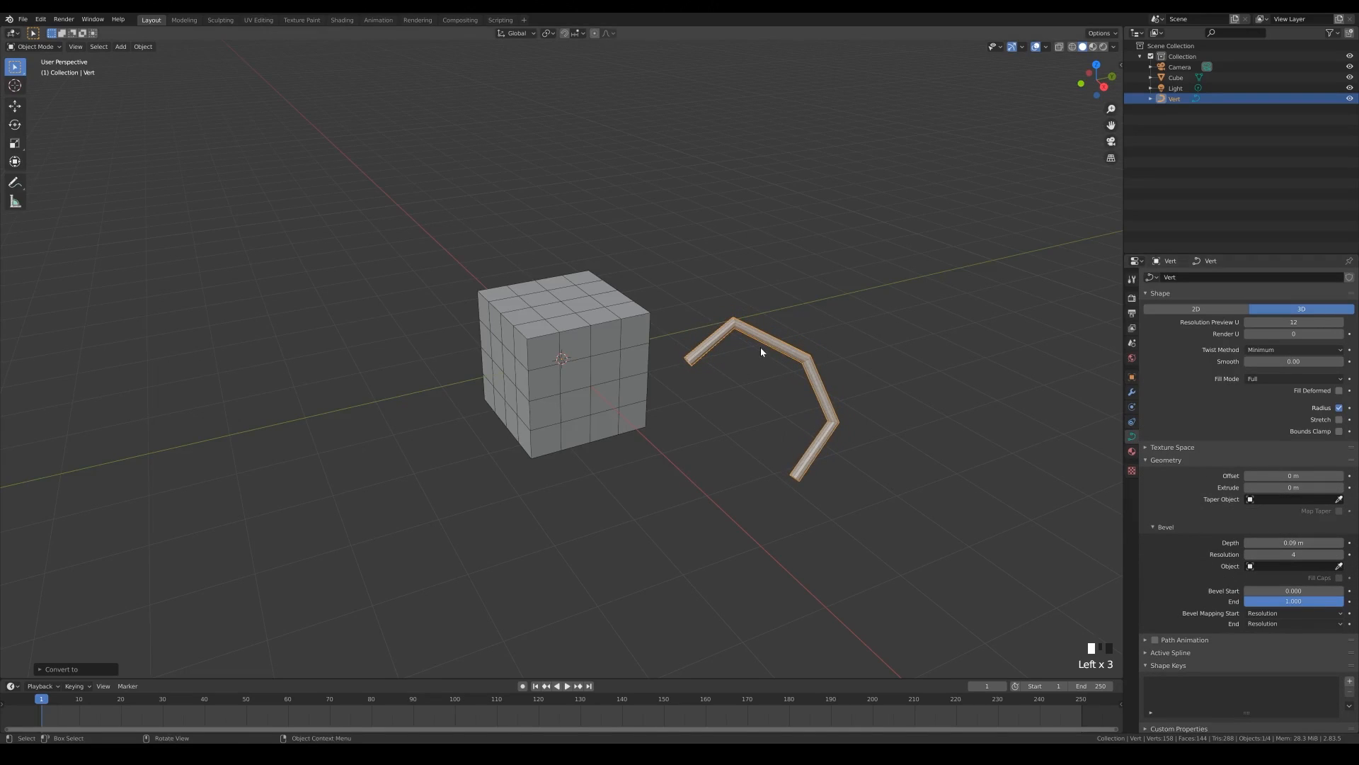
- Convert the bevelled curve to a mesh using Quick Favorites and inspect its geometry in Edit Mode
key("q")
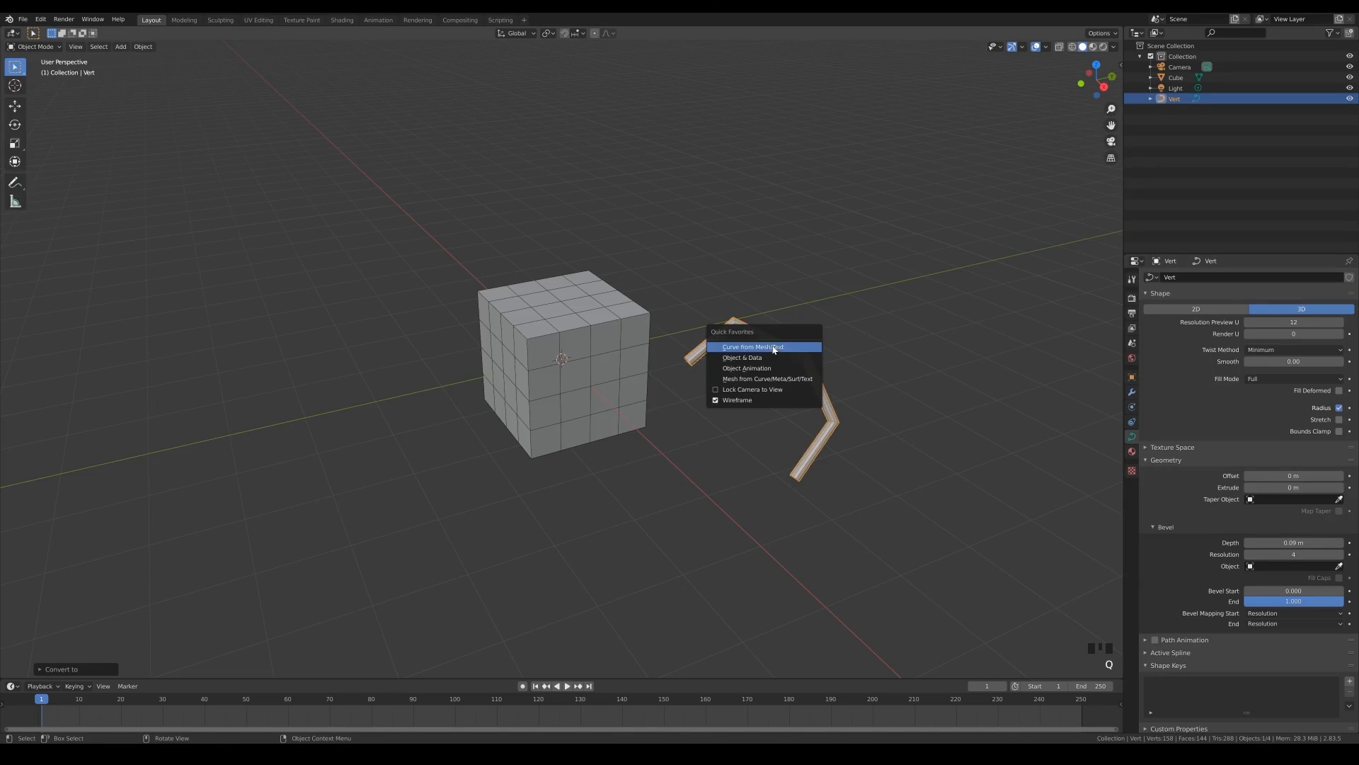
left_click(731, 380)
key("Tab")
middle_click_drag(879, 378, 824, 375)
scroll(713, 413, "up", 3)
scroll(708, 410, "down", 4)
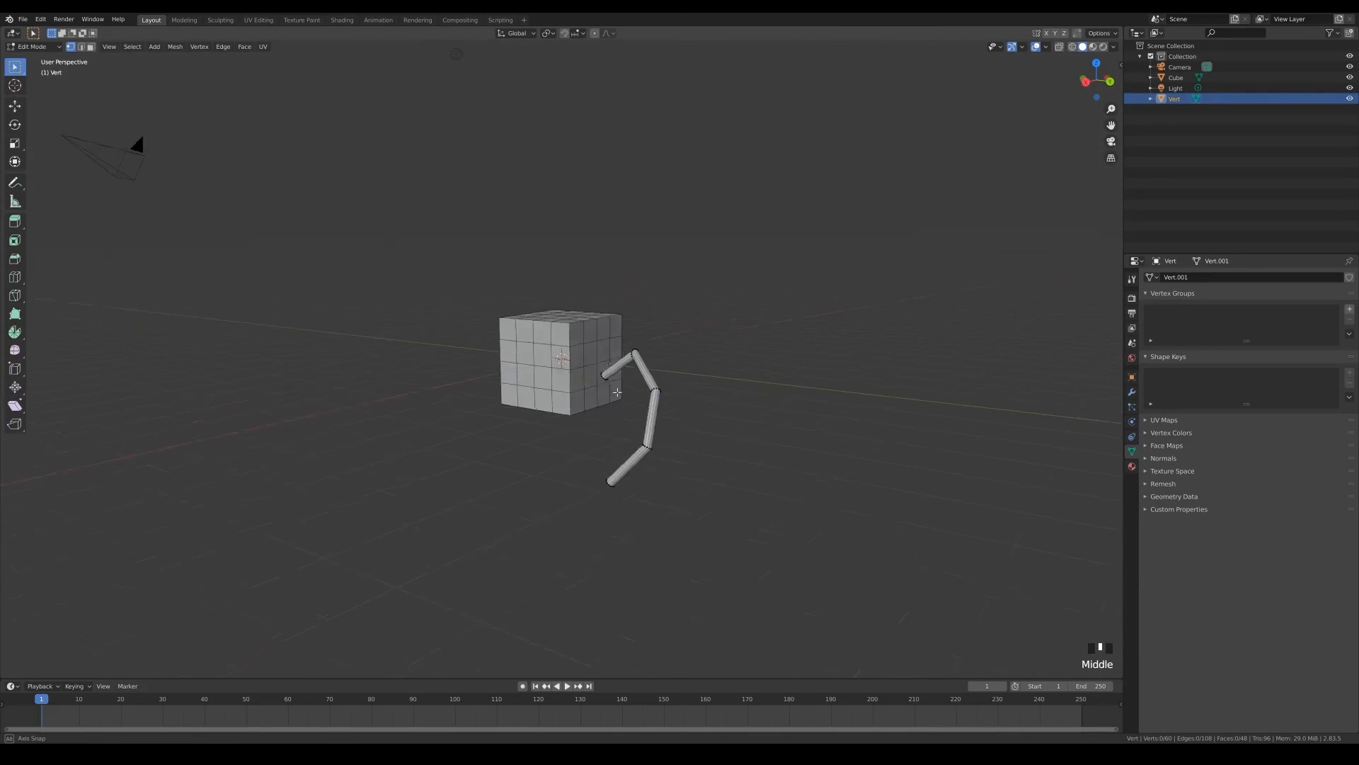
middle_click_drag(574, 368, 662, 397)
scroll(774, 410, "up", 3)
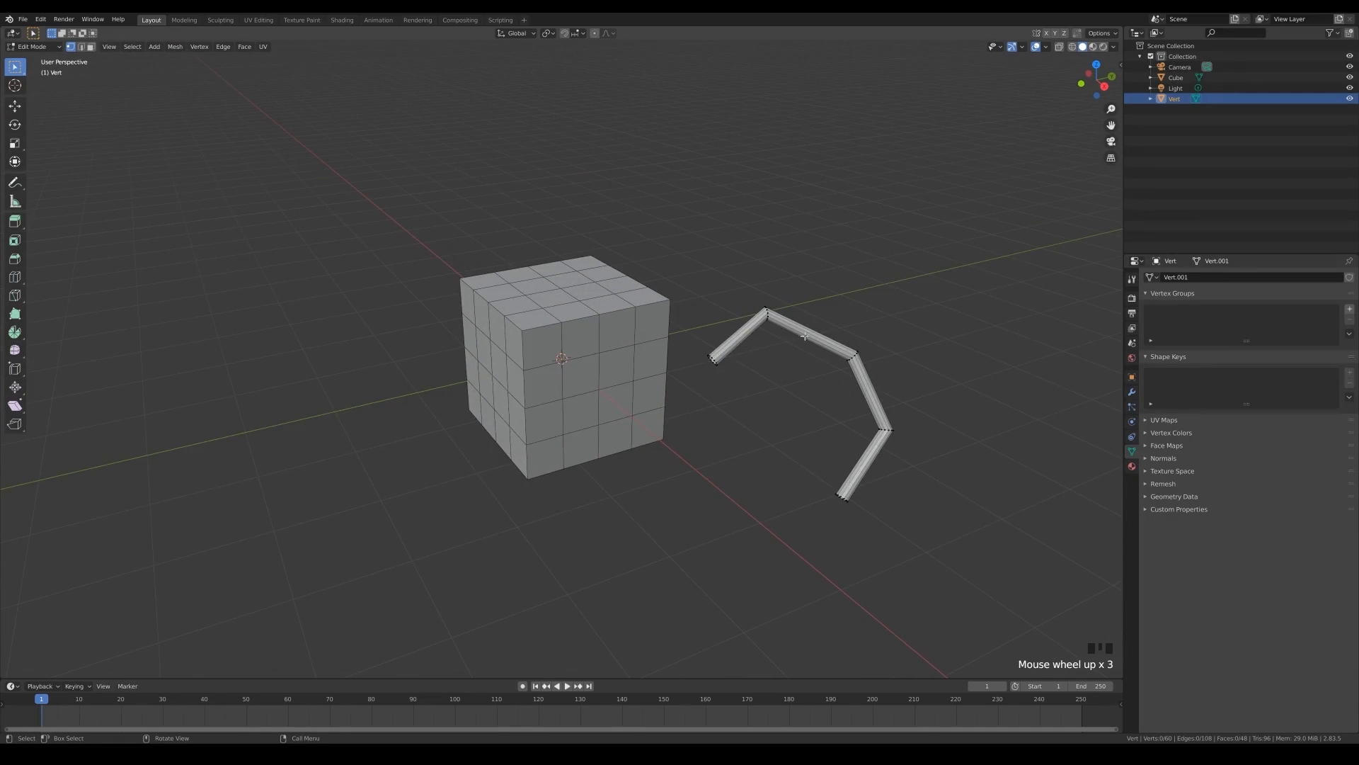
- Delete the tube object and select the cube
key("Tab")
key("Delete")
left_click(528, 282)
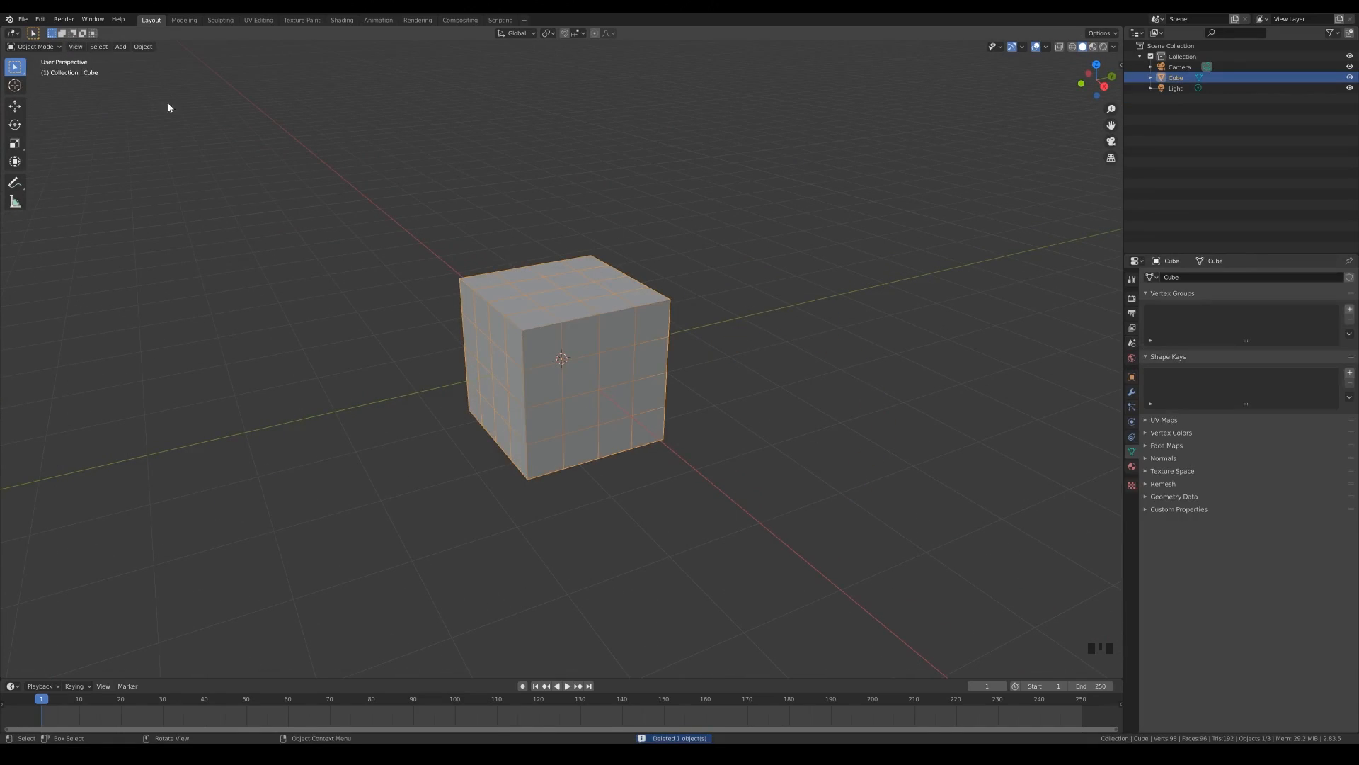
- Examine the object conversion commands and the context options of Curve from Mesh/Text
left_click(145, 48)
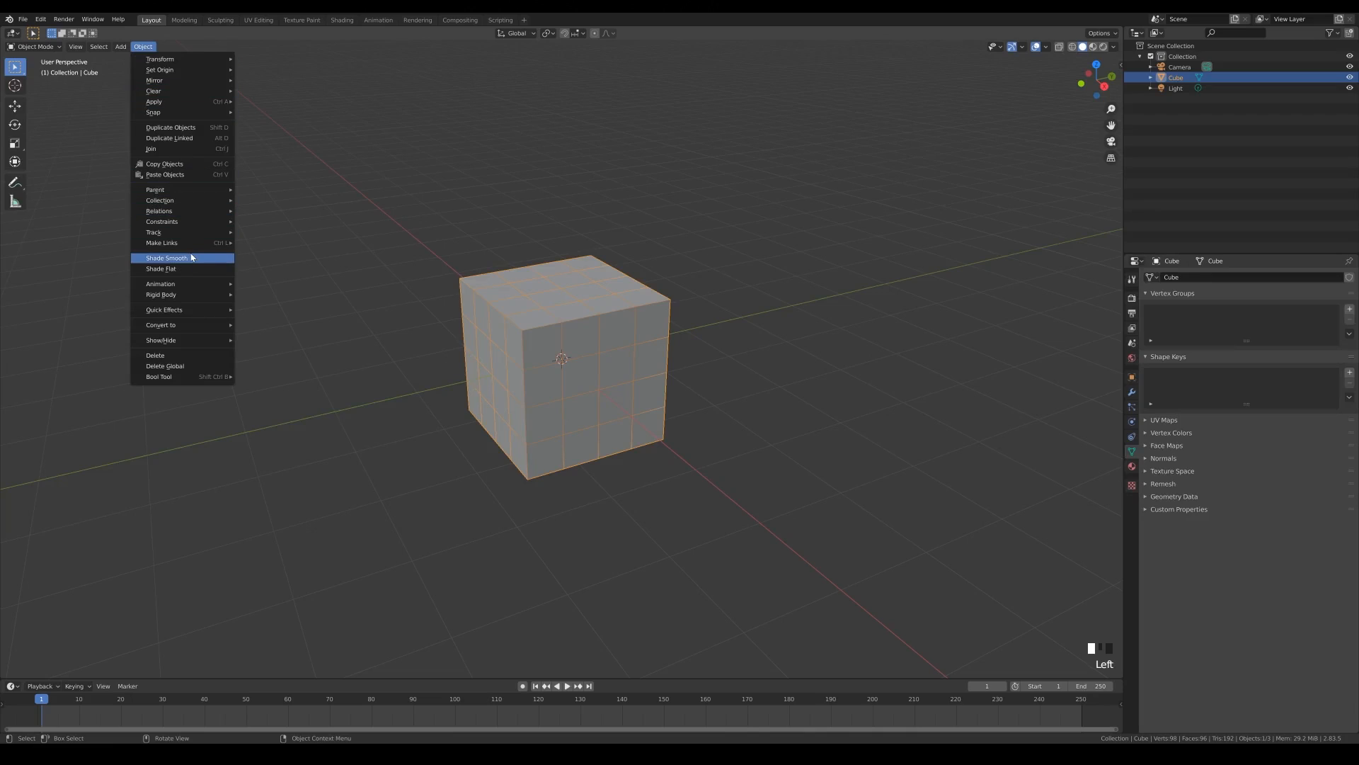
mouse_move(184, 325)
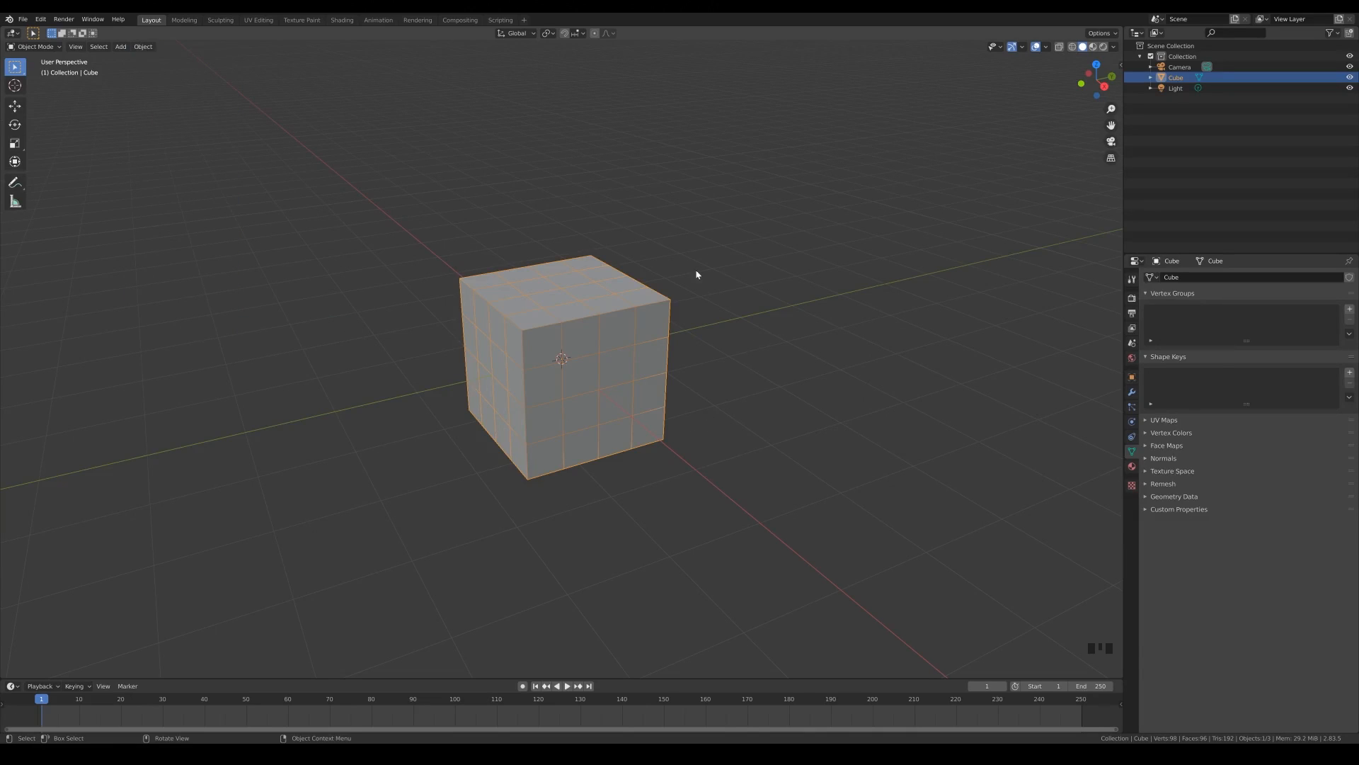
left_click(145, 47)
left_click(143, 46)
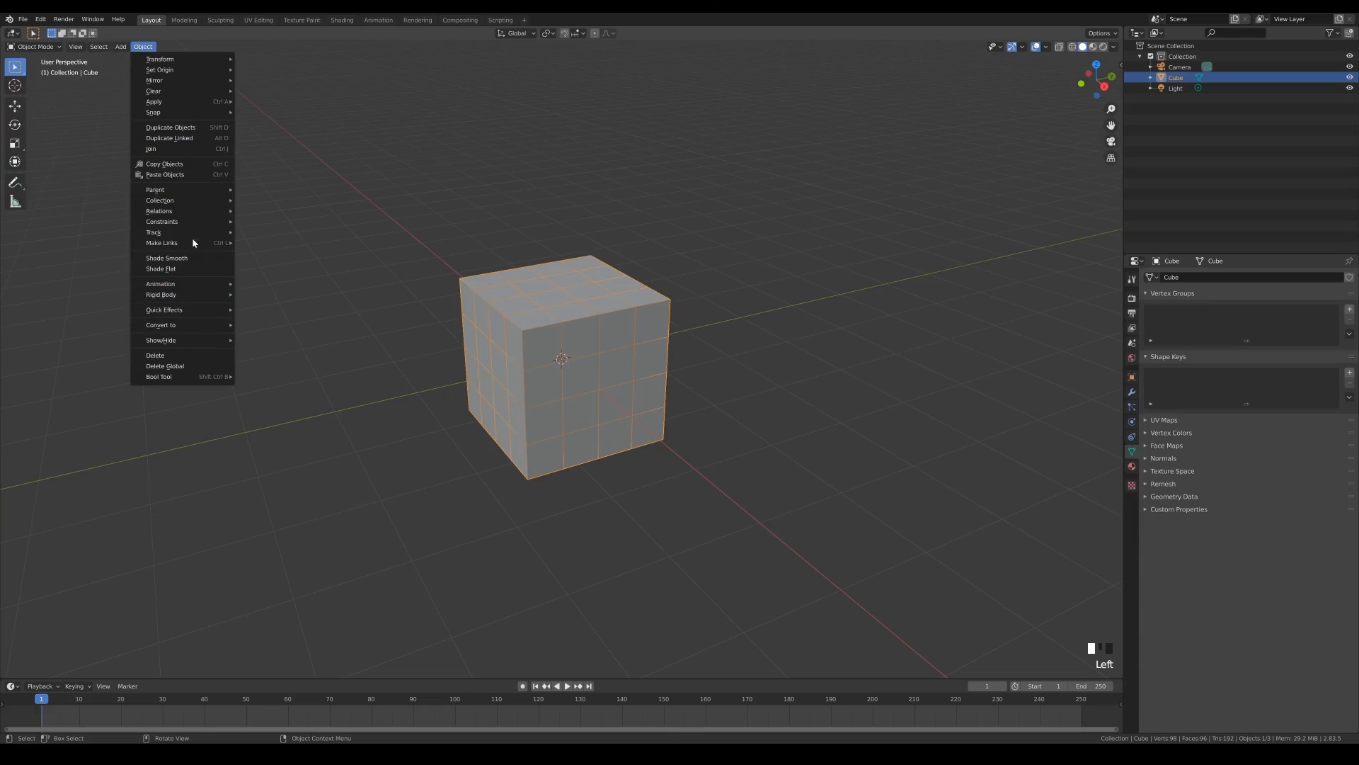
mouse_move(191, 299)
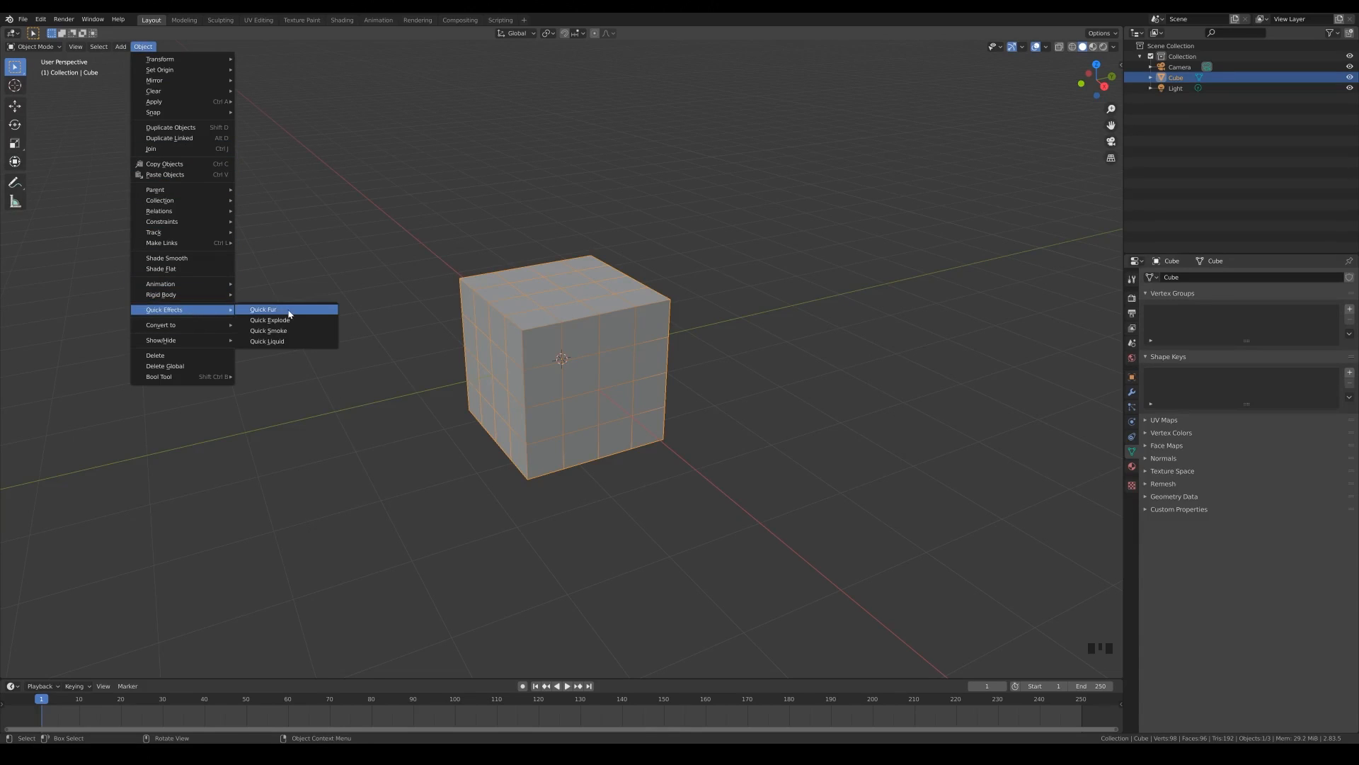
mouse_move(188, 325)
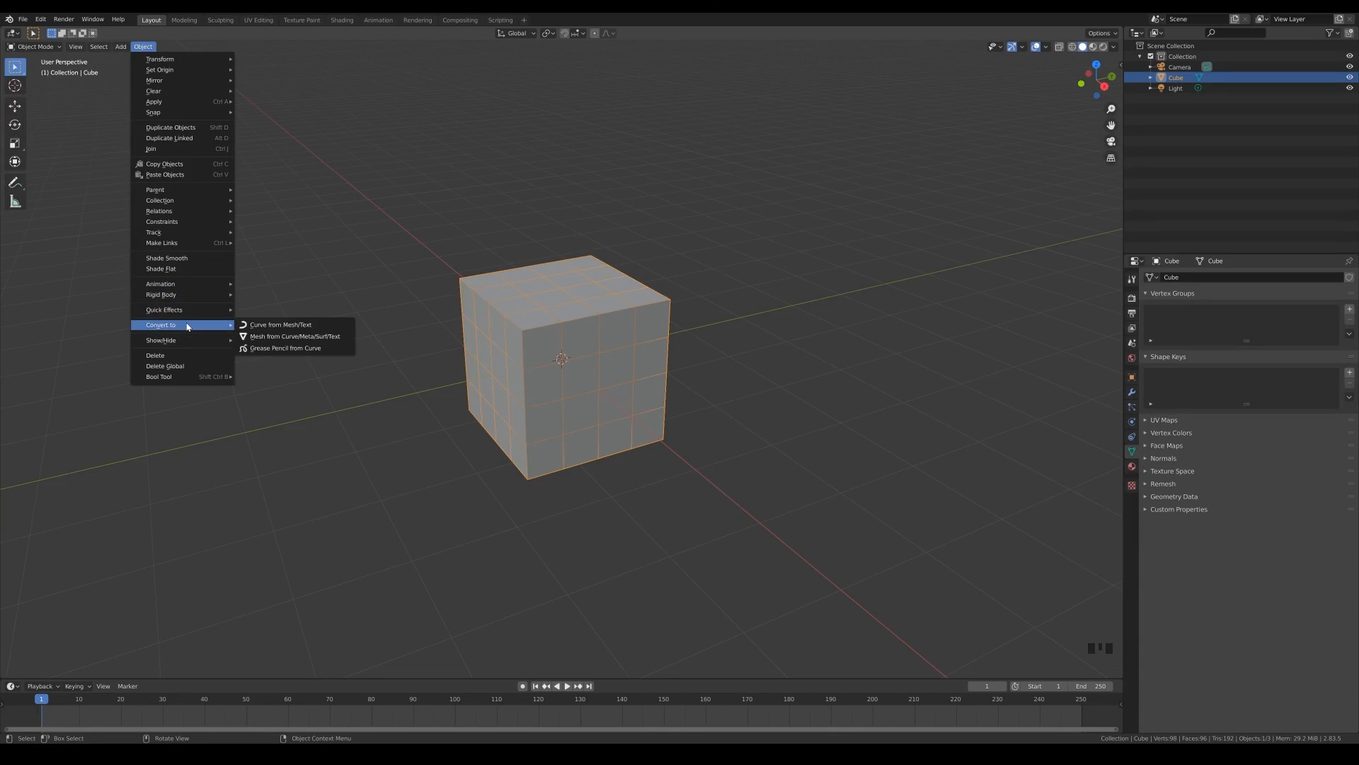
right_click(283, 326)
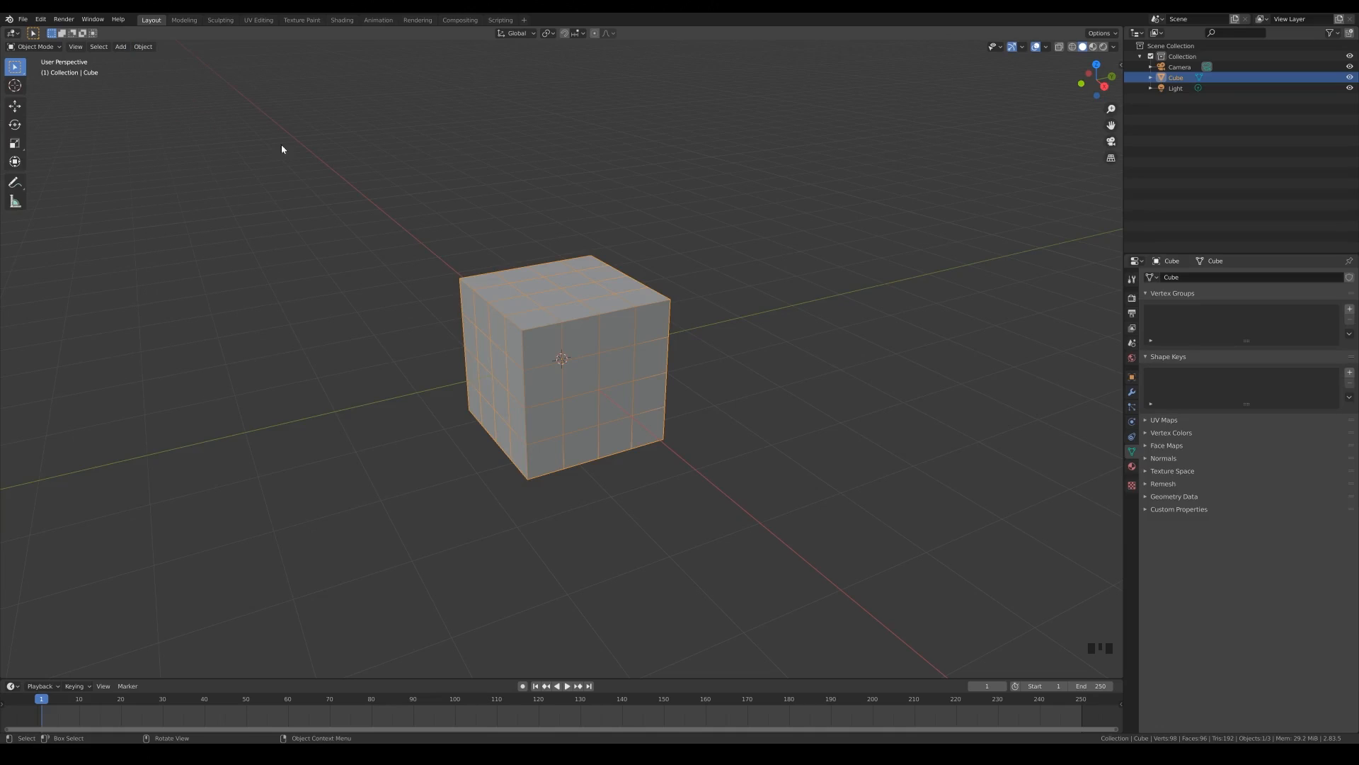
- Remove the Wireframe entry from Quick Favorites
key("q")
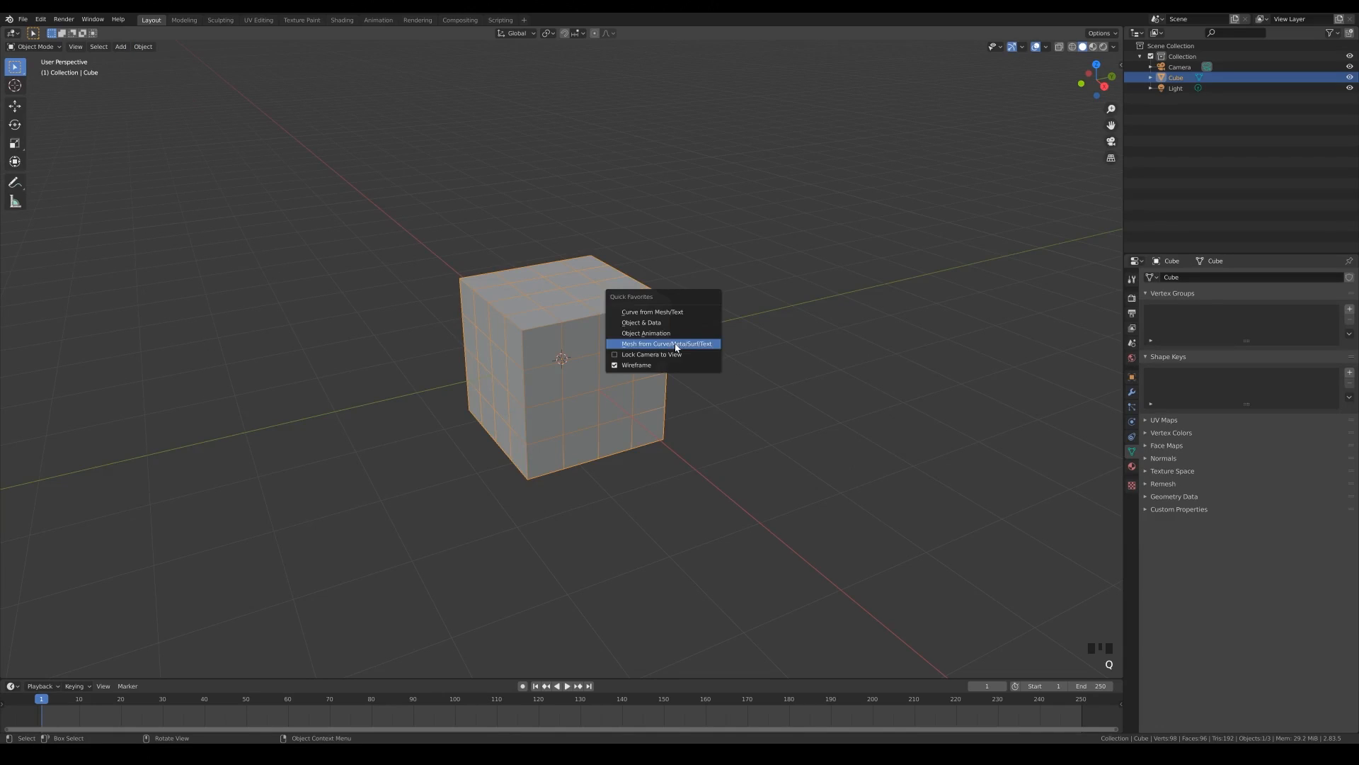
right_click(662, 368)
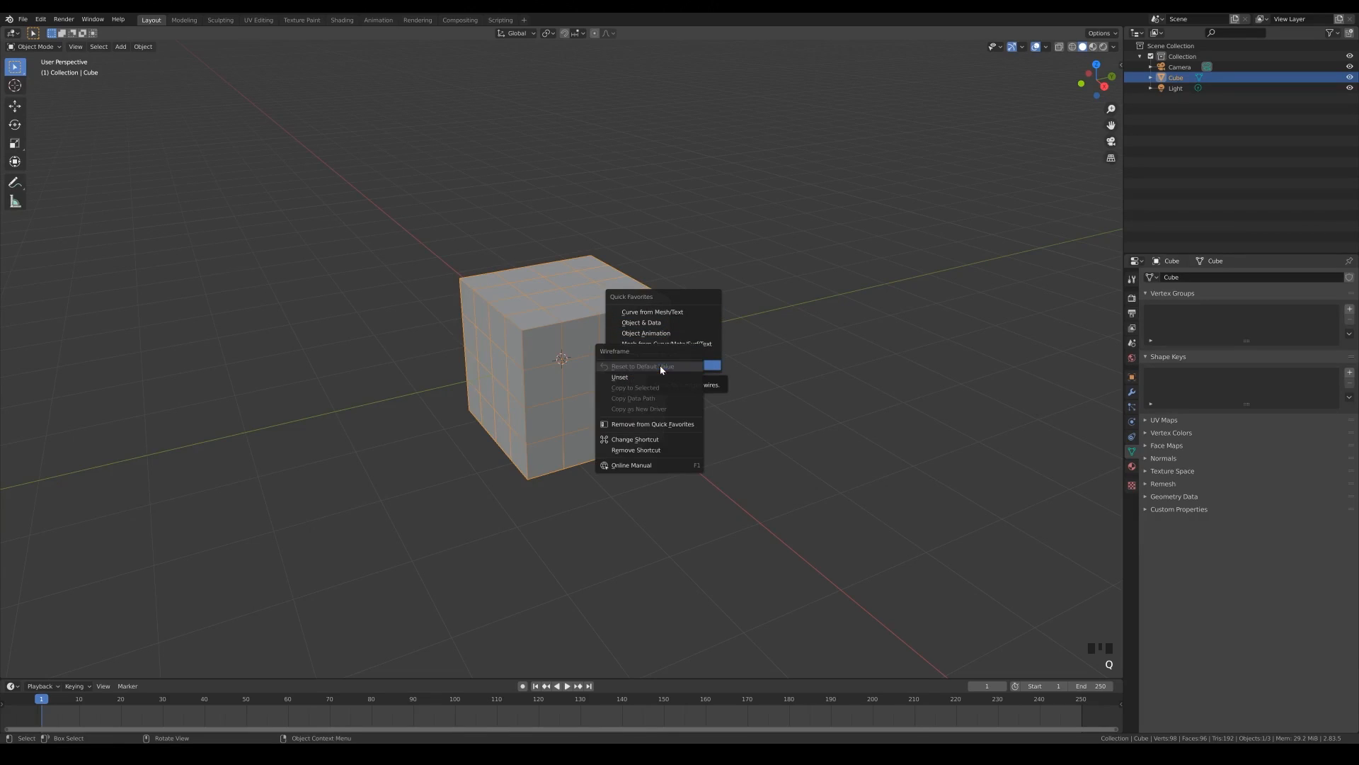
left_click(640, 433)
key("q")
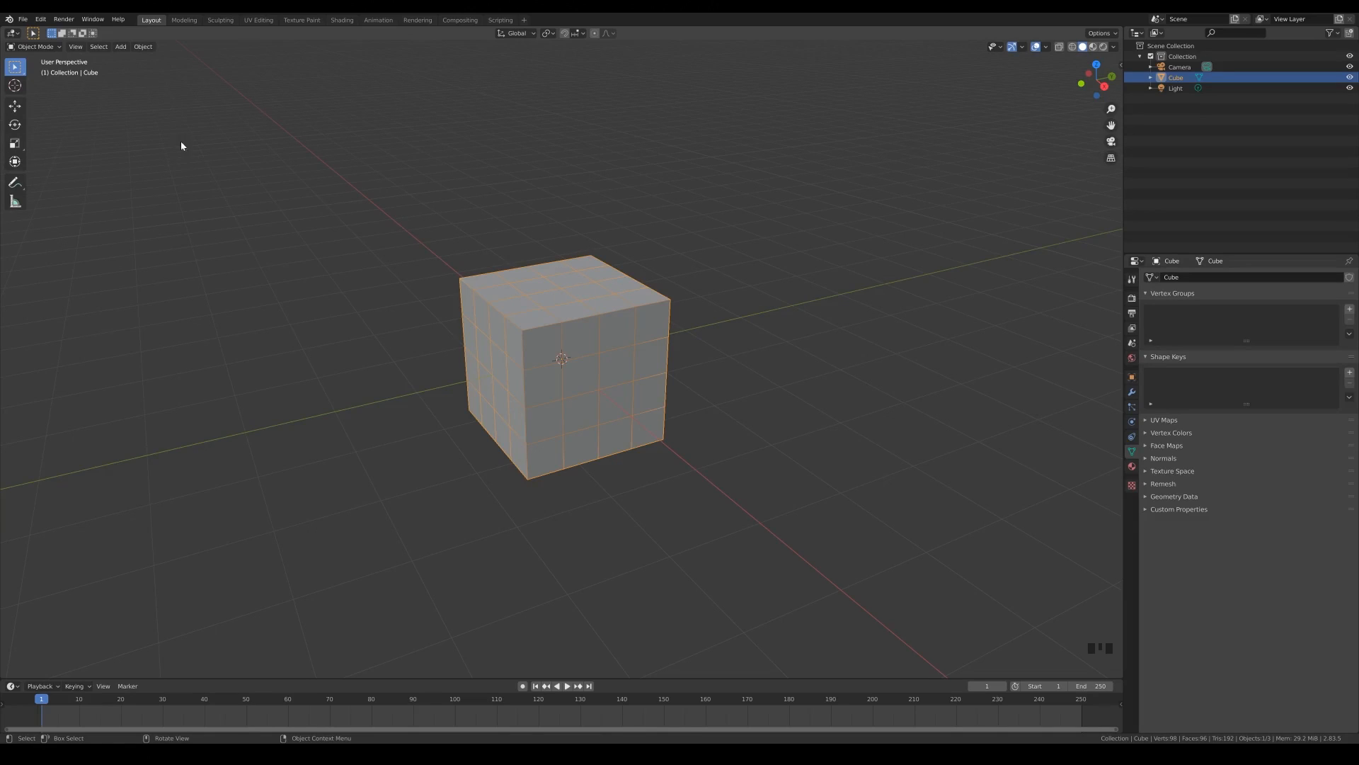
- Examine the Object & Data option of Make Single User among the object's relations commands
left_click(143, 46)
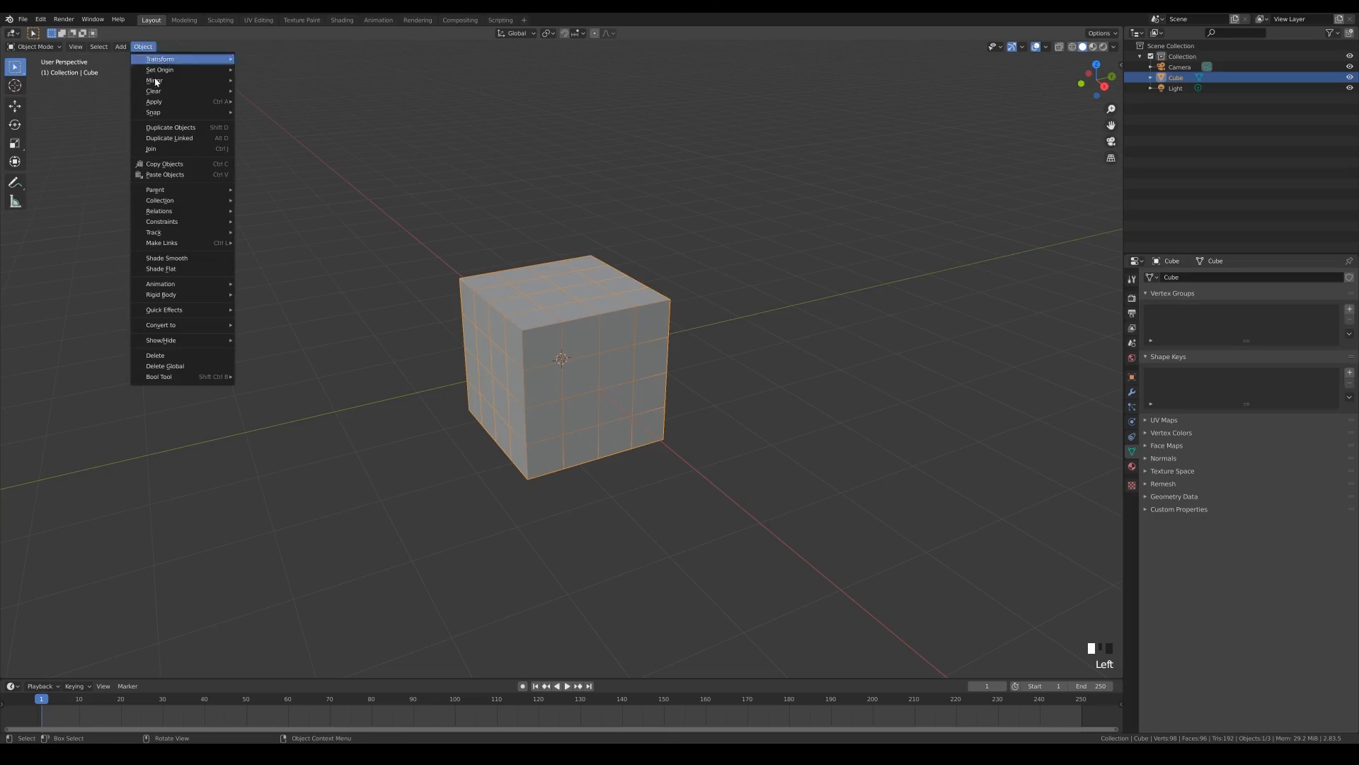
mouse_move(195, 215)
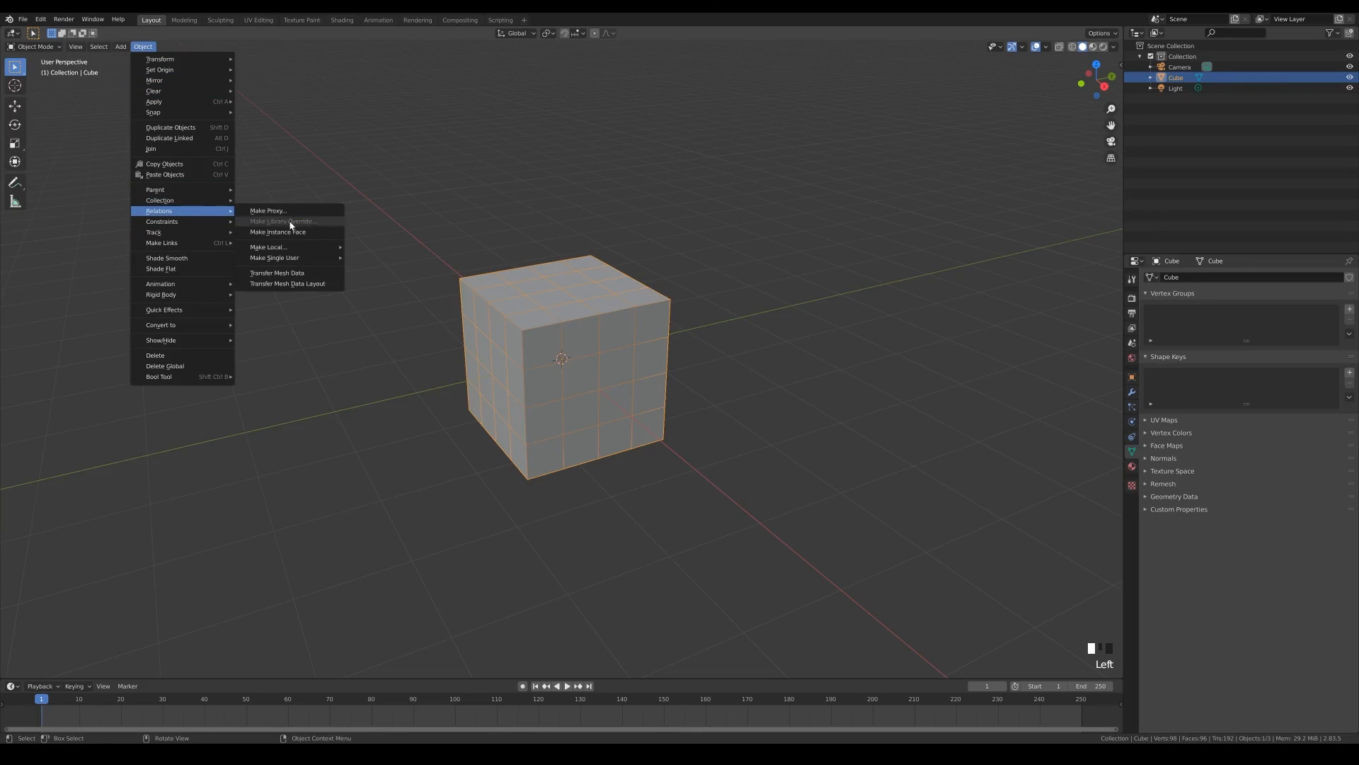
mouse_move(293, 262)
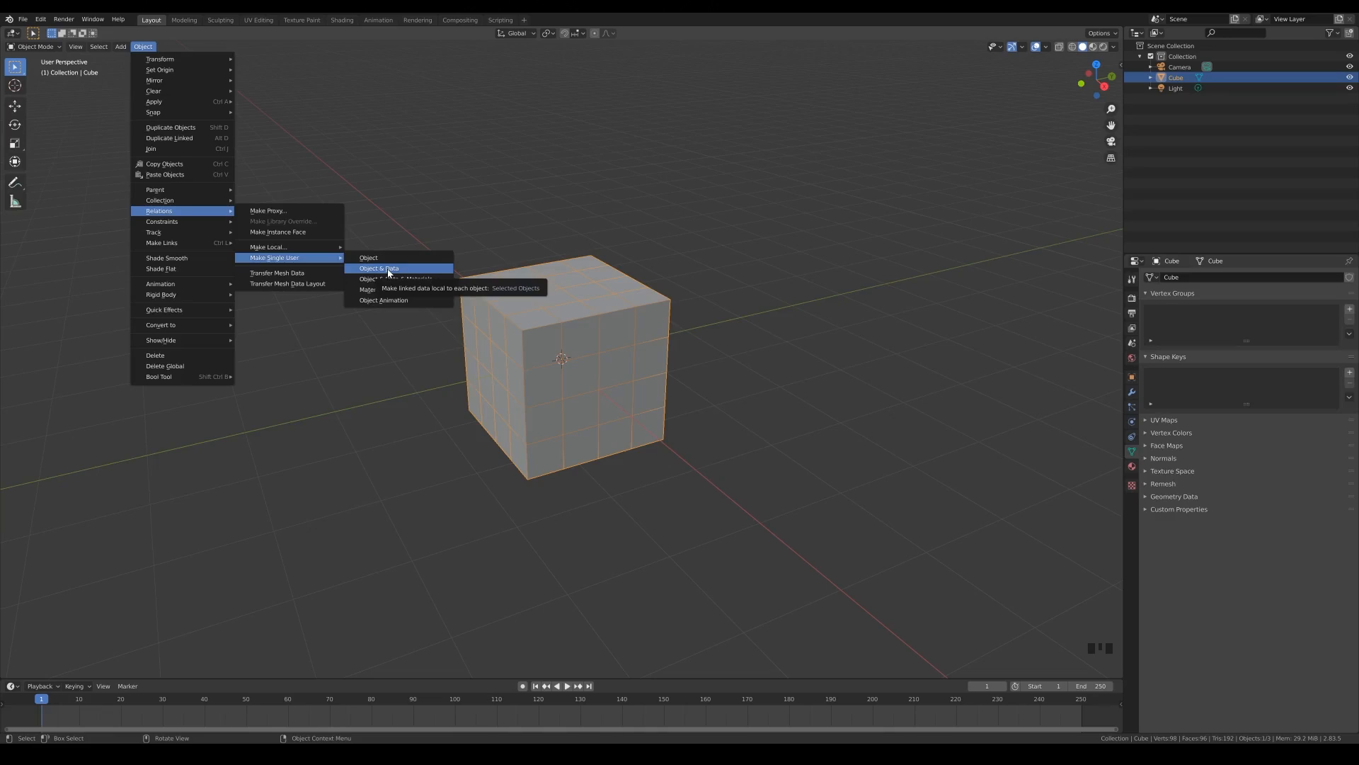
left_click(439, 268)
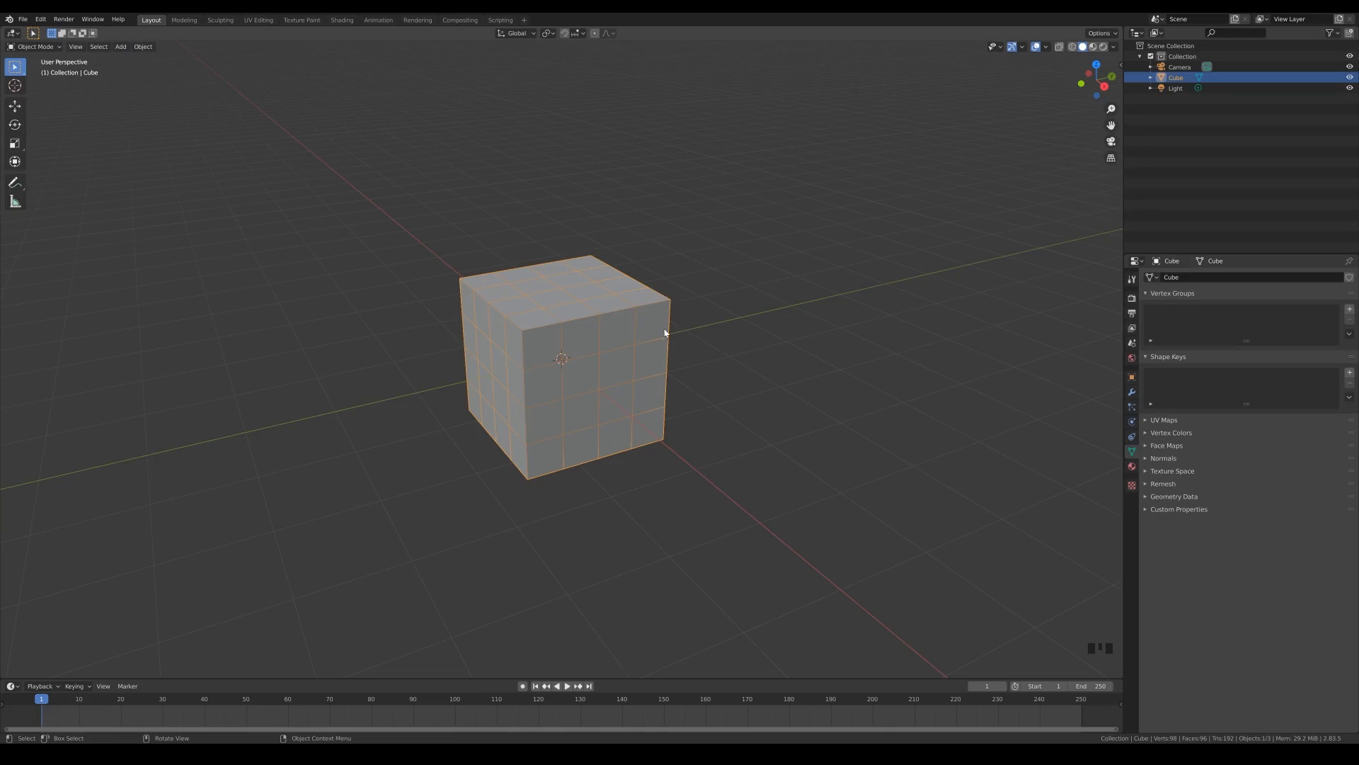
- Create a linked duplicate of the cube, place it behind the original, and reselect the original cube
key("alt+g")
left_click(623, 344)
left_click(641, 368)
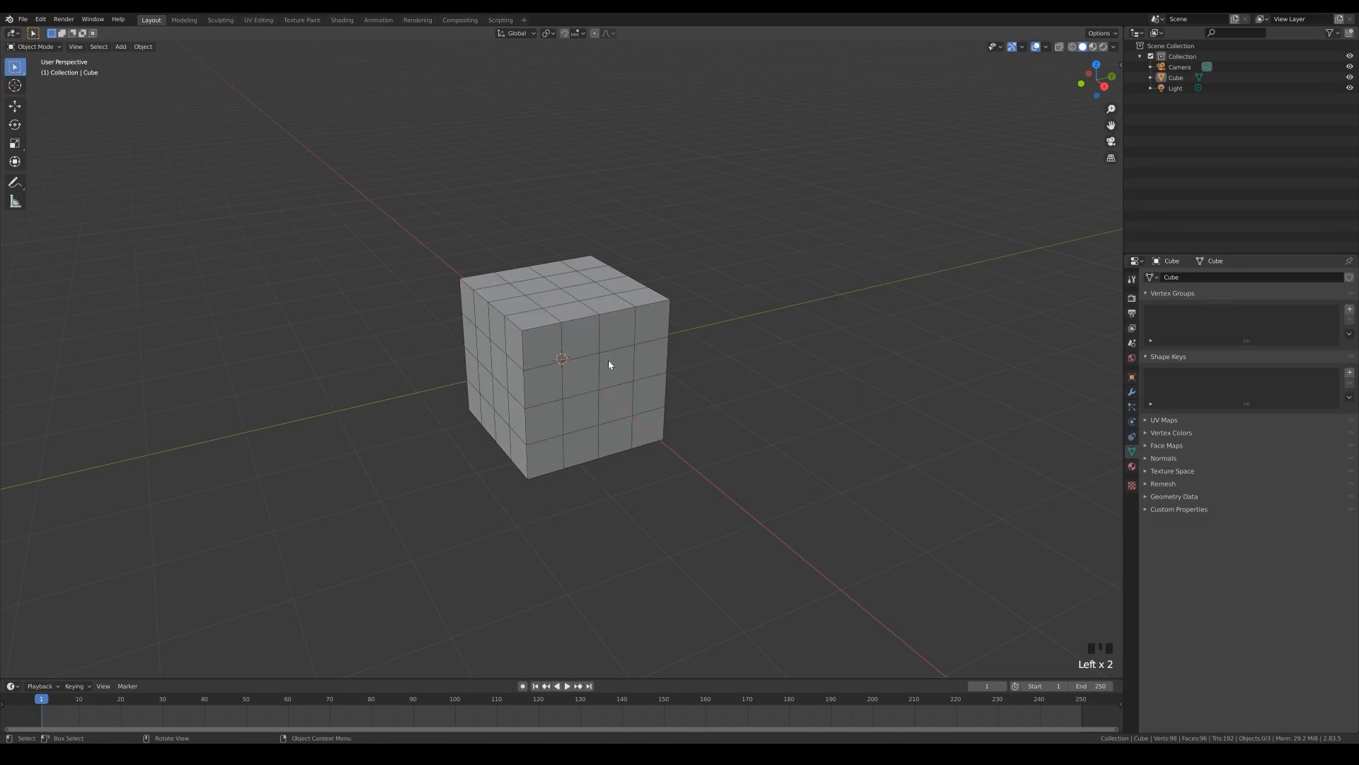
left_click(776, 425)
key("alt+d")
left_click(538, 308)
left_click(635, 320)
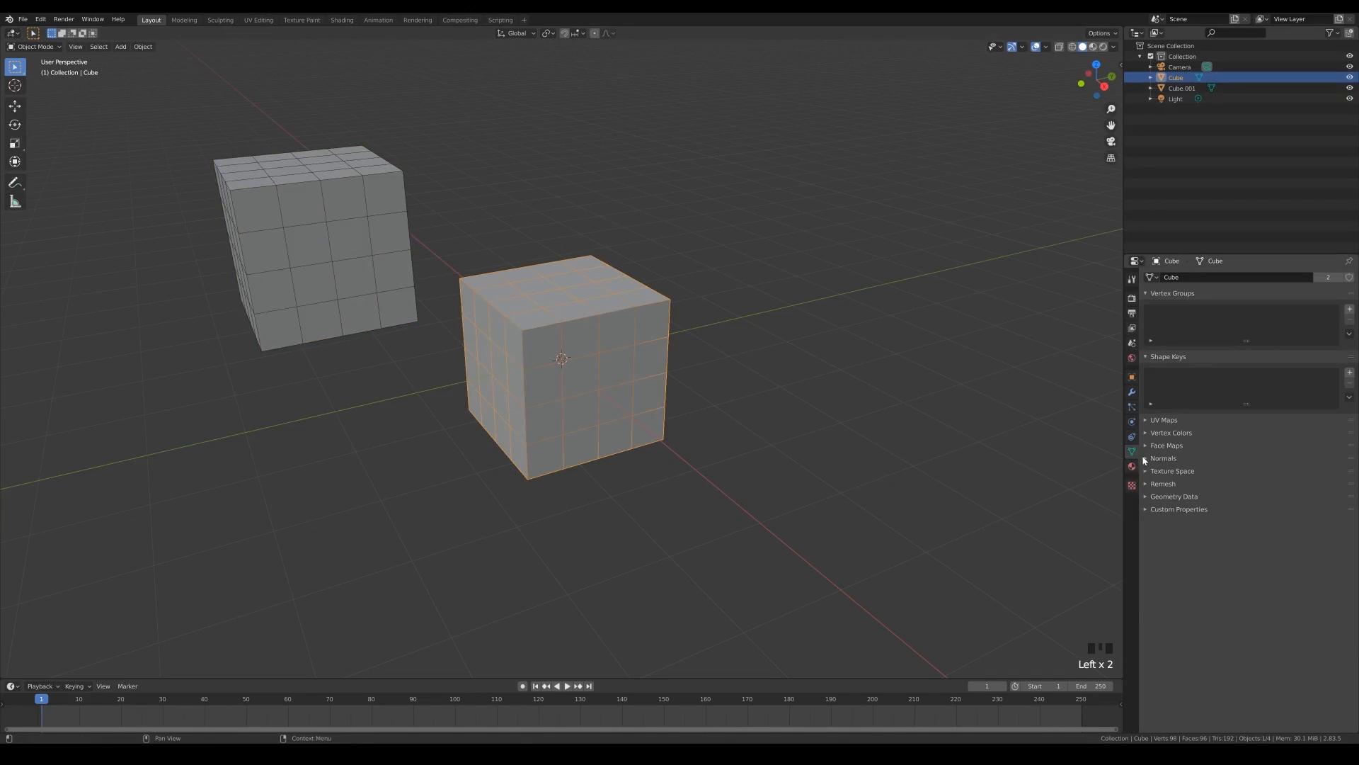
- Show the cubes in Material Preview shading and set their shared material's base color first to salmon and finally to blue
left_click(1132, 466)
left_click(1308, 430)
left_click_drag(1288, 327, 1285, 335)
key("z")
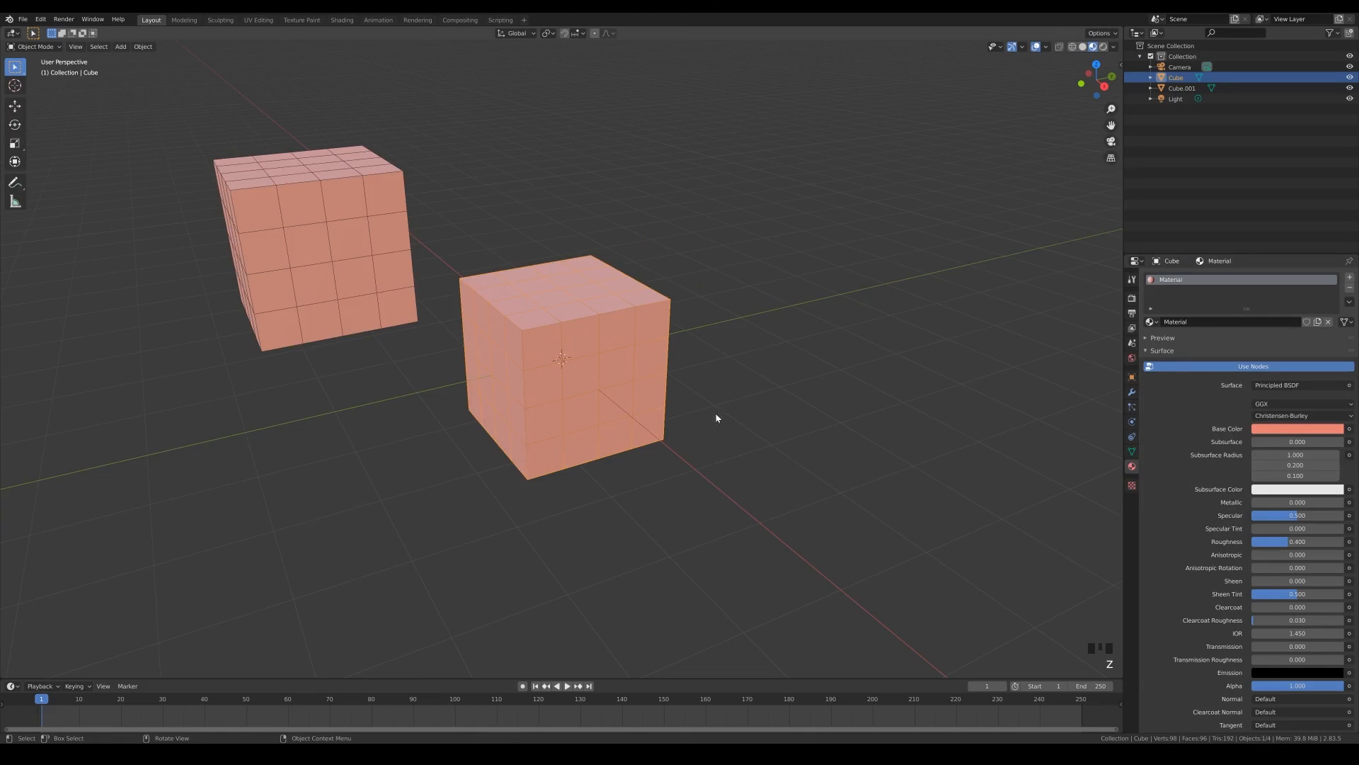
left_click(1274, 427)
left_click(1305, 307)
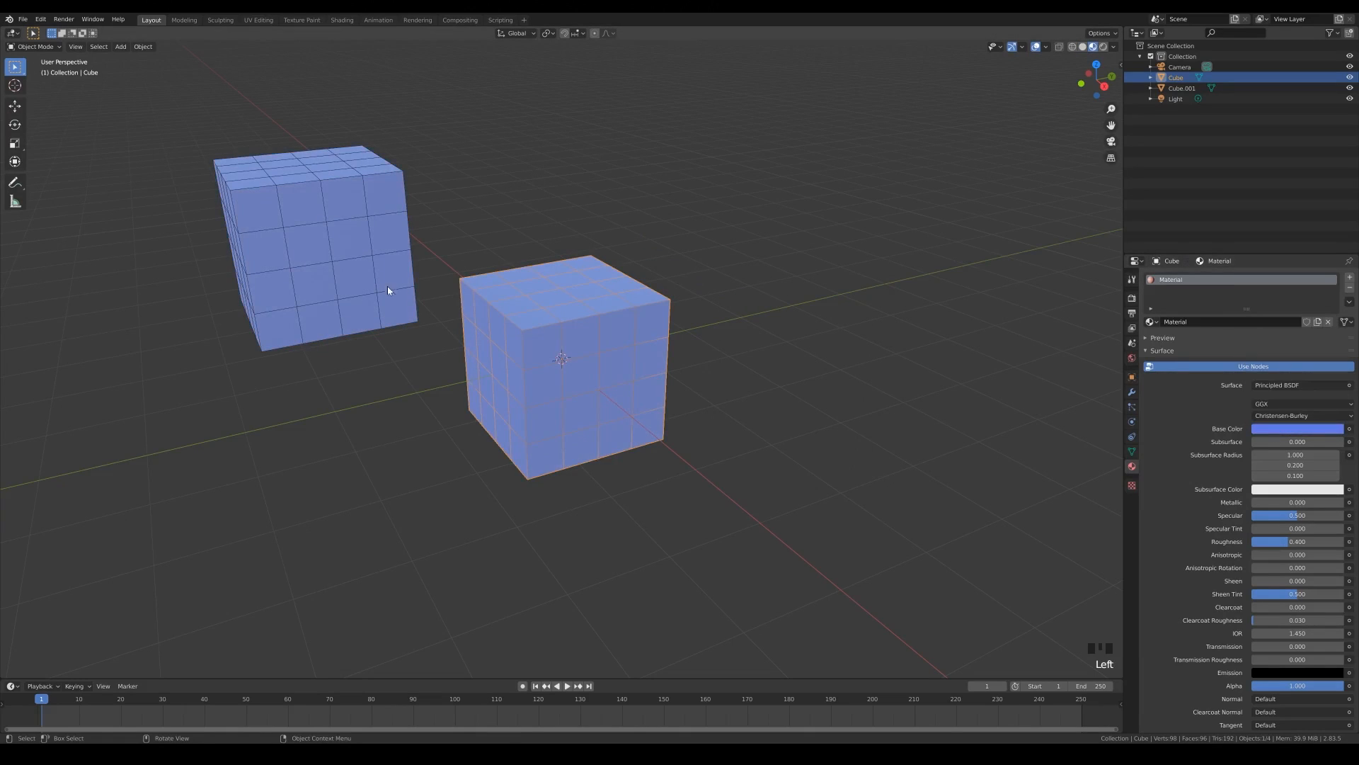
- Make the original cube's object and data single-user with the Object & Data command from Quick Favorites
left_click(755, 294)
left_click(595, 297)
key("q")
key("q")
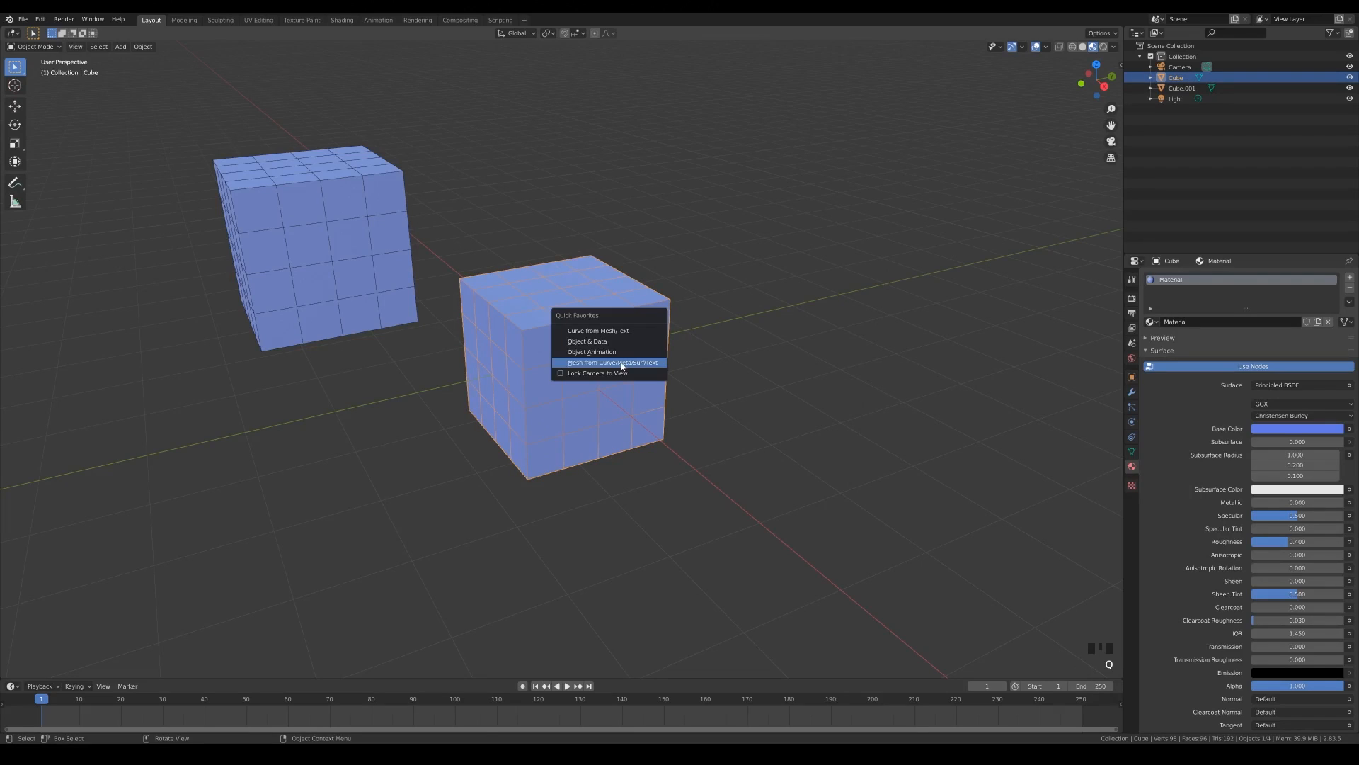
left_click(587, 337)
left_click(594, 419)
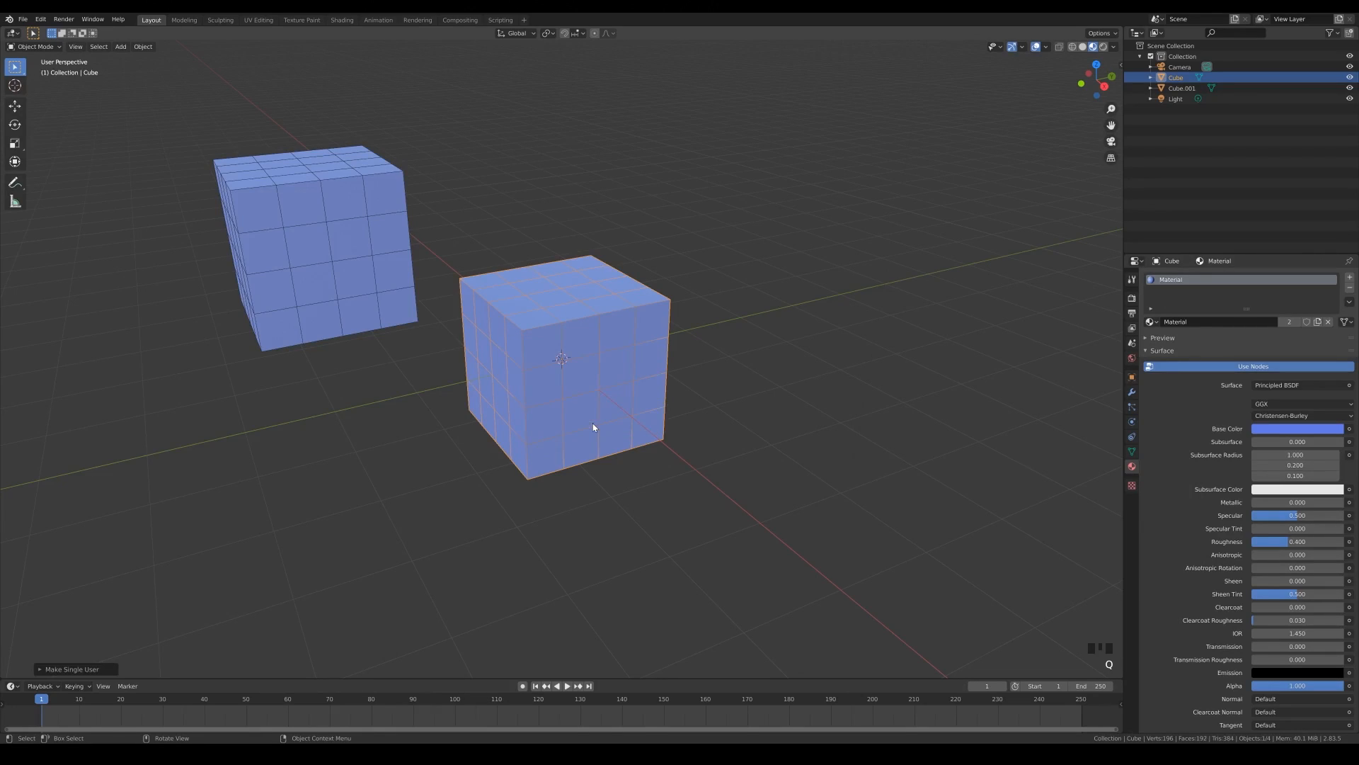
- Make the original cube's material a single-user copy and set its base color to orange
left_click(1289, 322)
left_click(1287, 429)
left_click(1285, 326)
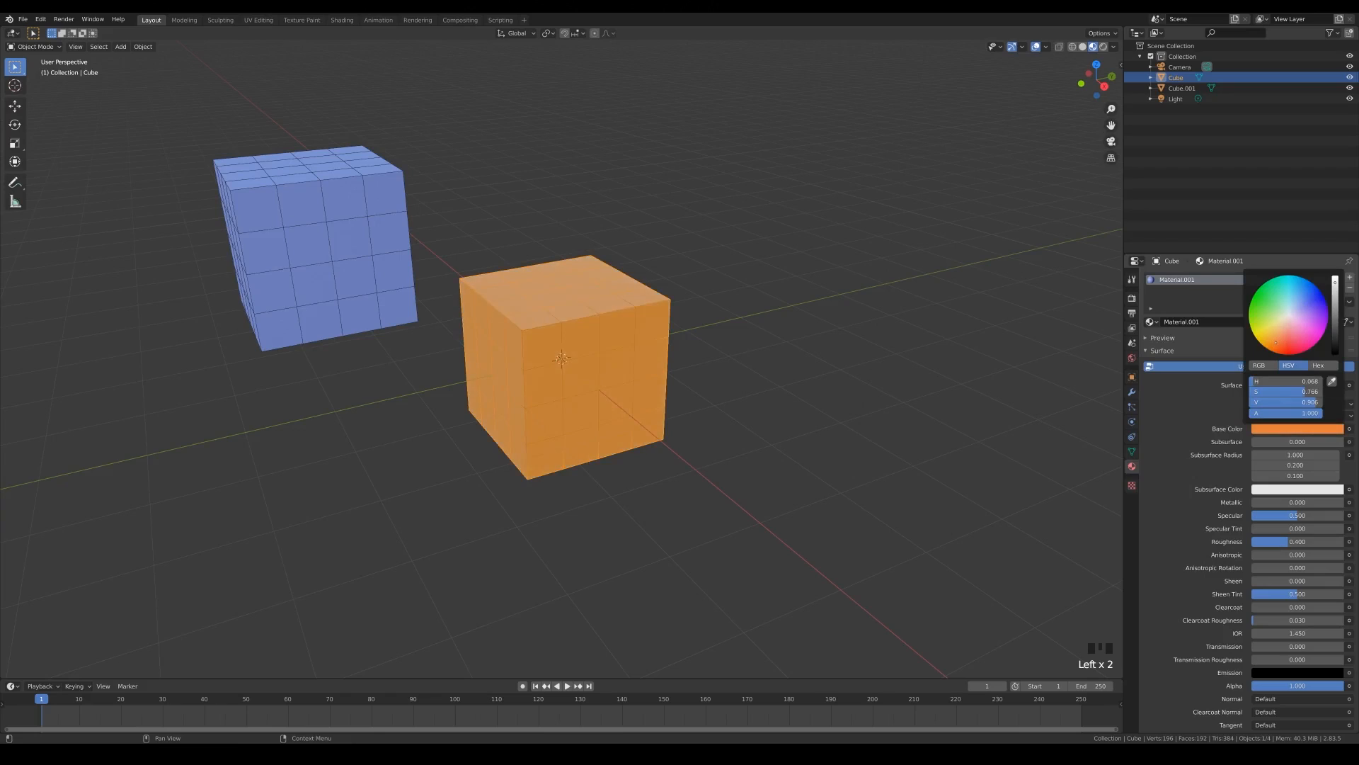
- Open Quick Favorites with the orange cube selected
key("q")
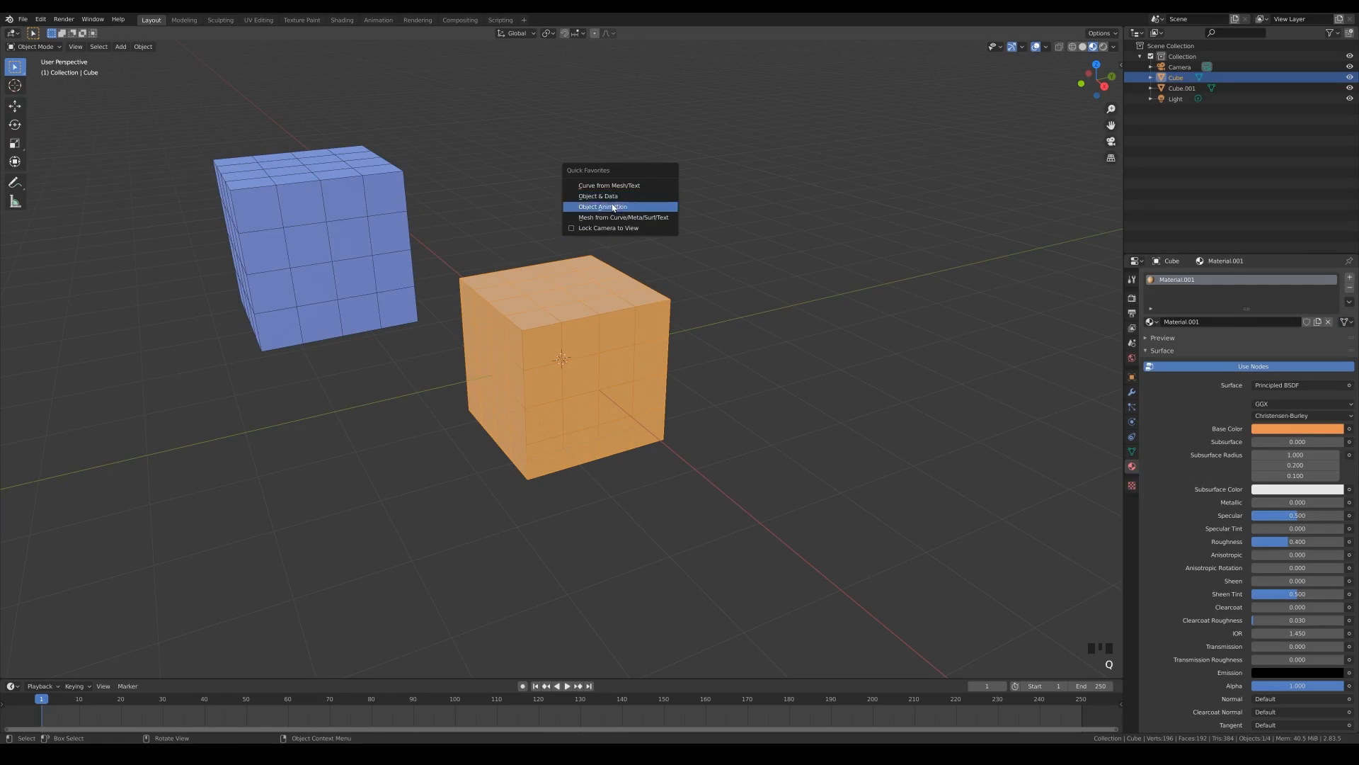